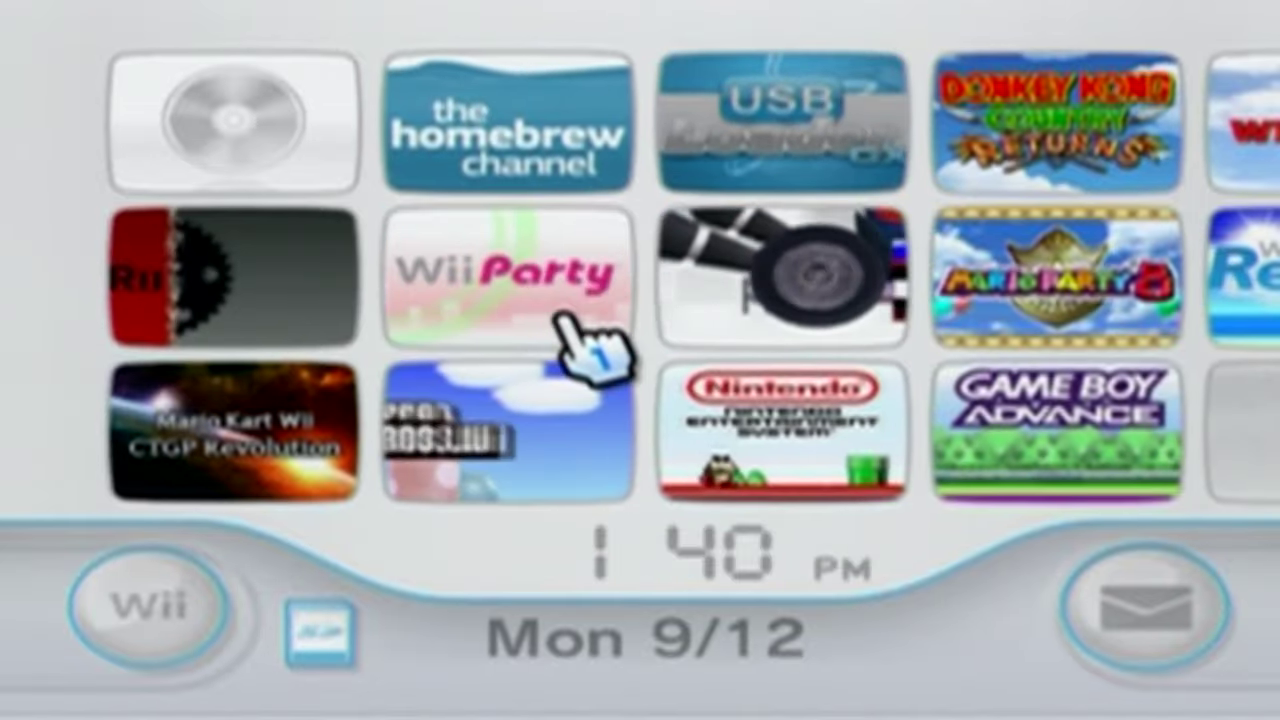
# Step: Look through the Wii Party and Mario Kart Wii channel previews, then download YAWMM.zip and go to the Dropbox tab
pyautogui.click(580, 330)
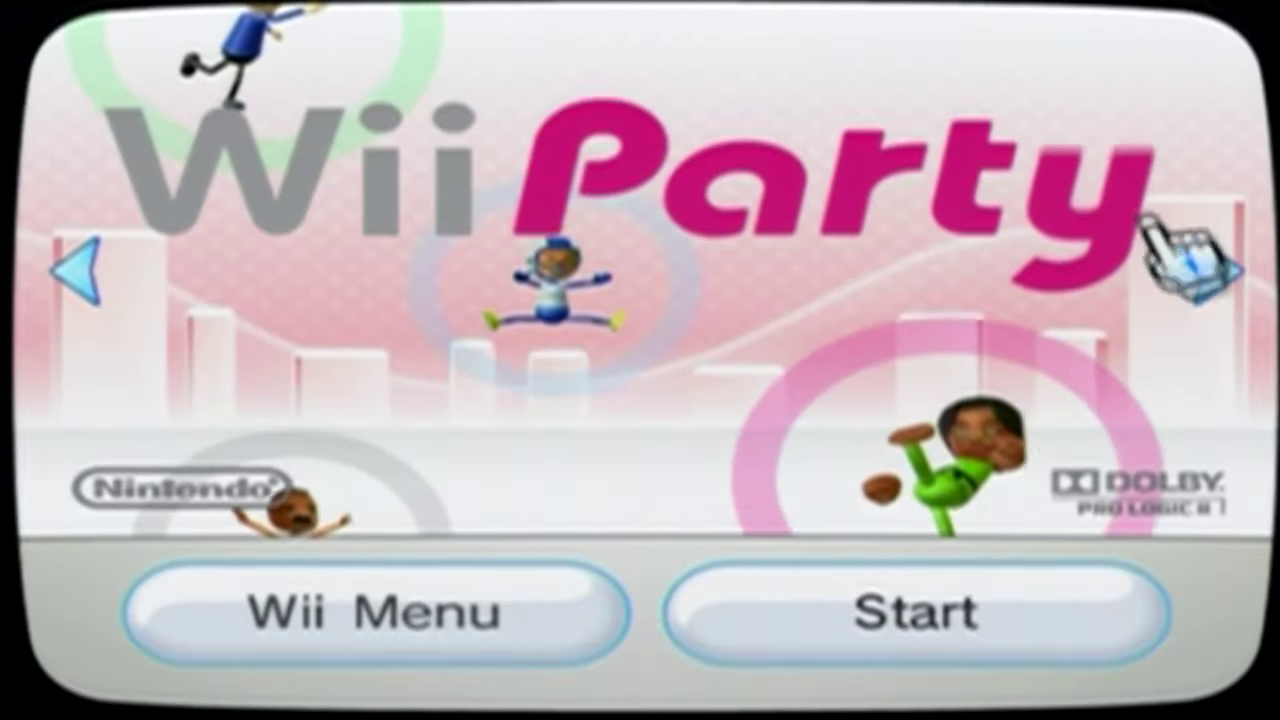
pyautogui.click(1180, 272)
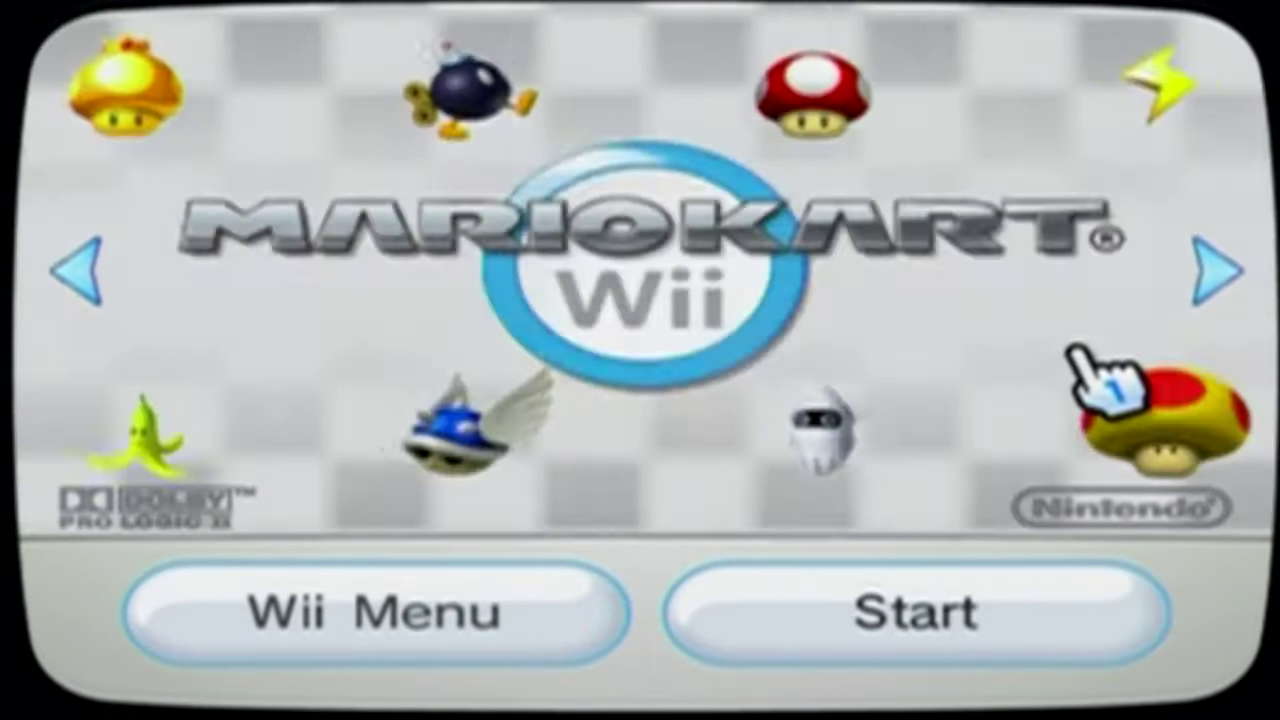
pyautogui.click(540, 645)
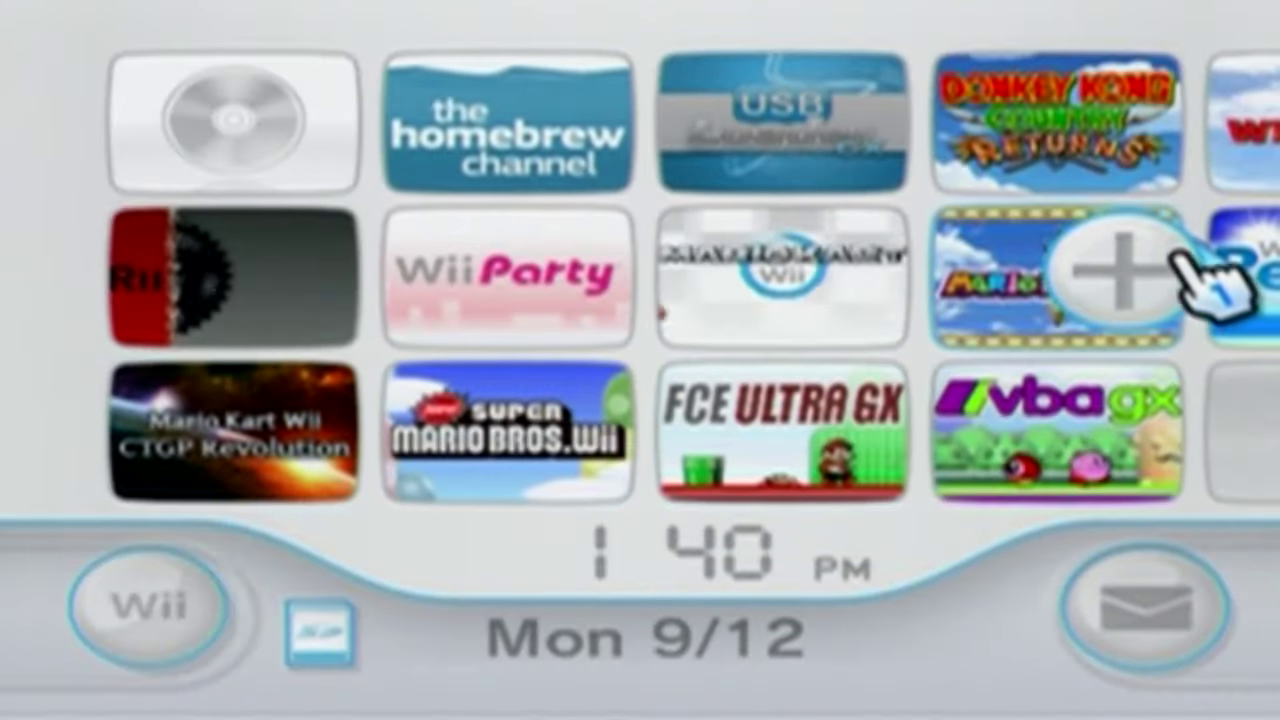
pyautogui.click(1200, 277)
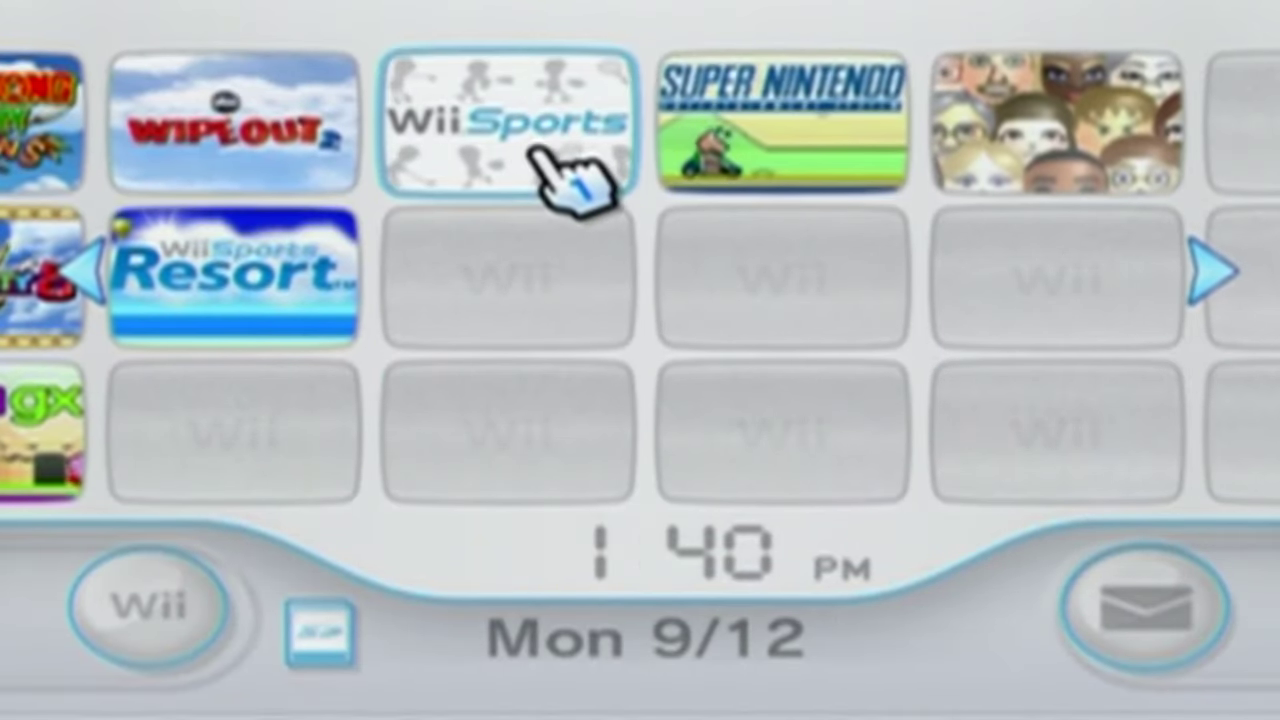
pyautogui.press('-')
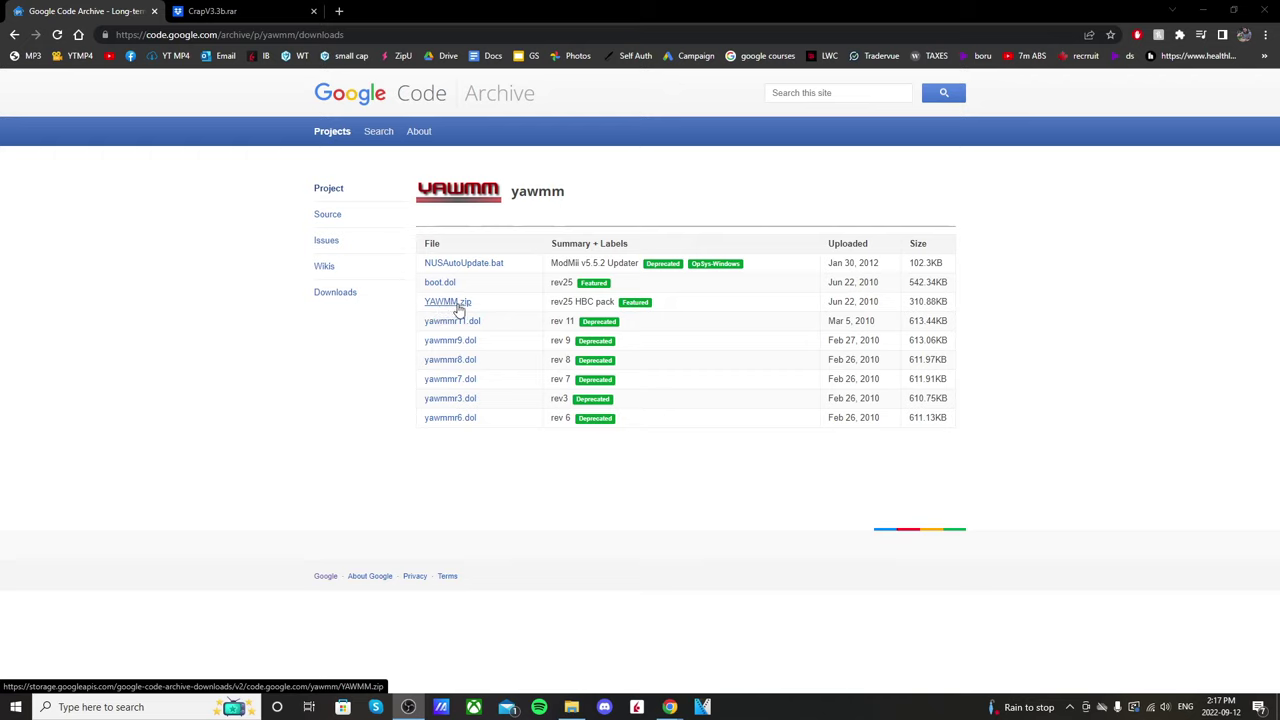
pyautogui.click(450, 303)
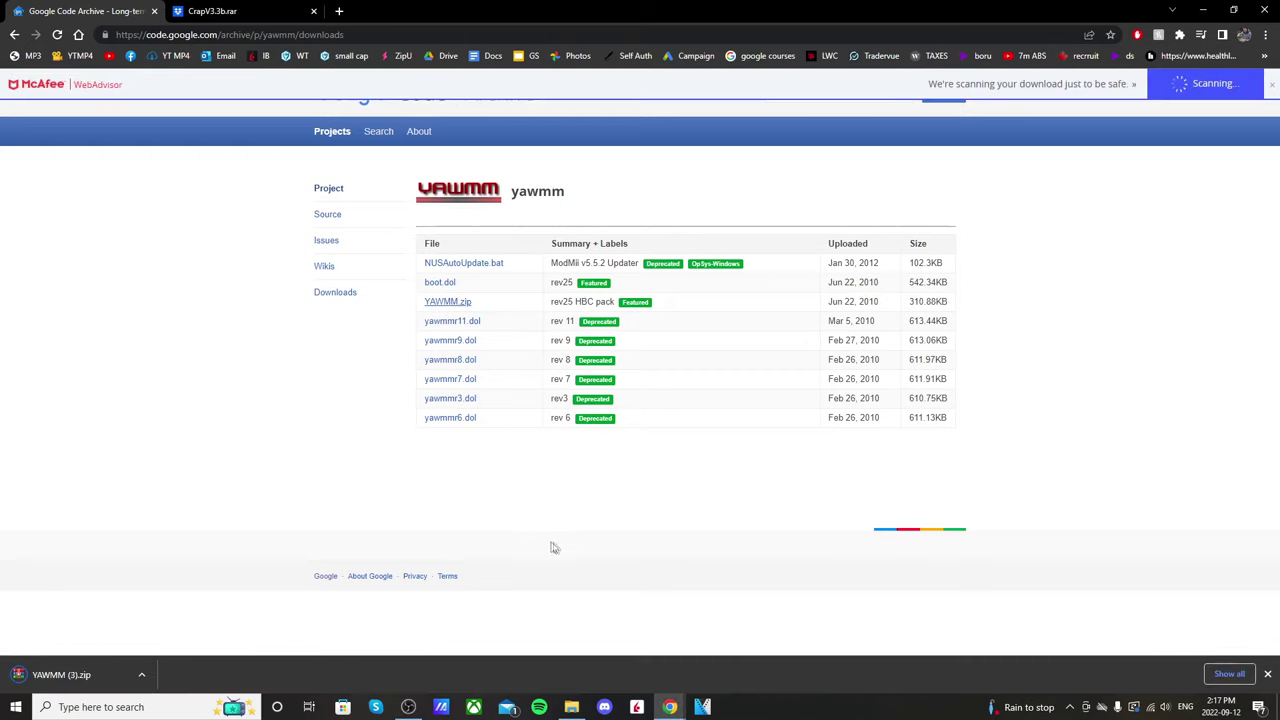
pyautogui.click(254, 15)
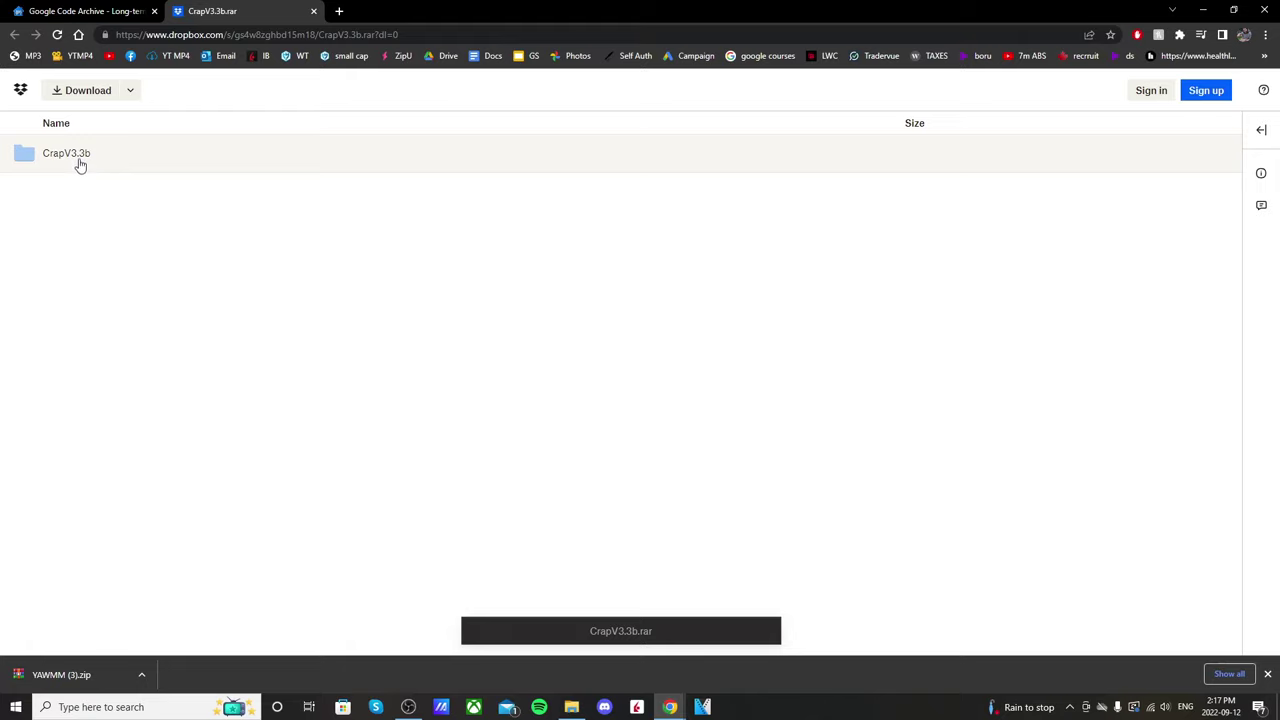
# Step: Download the CrapV3.3b folder from Dropbox as CrapV3.3b.rar, dismiss the notice, and close the browser
pyautogui.click(310, 153)
pyautogui.click(88, 91)
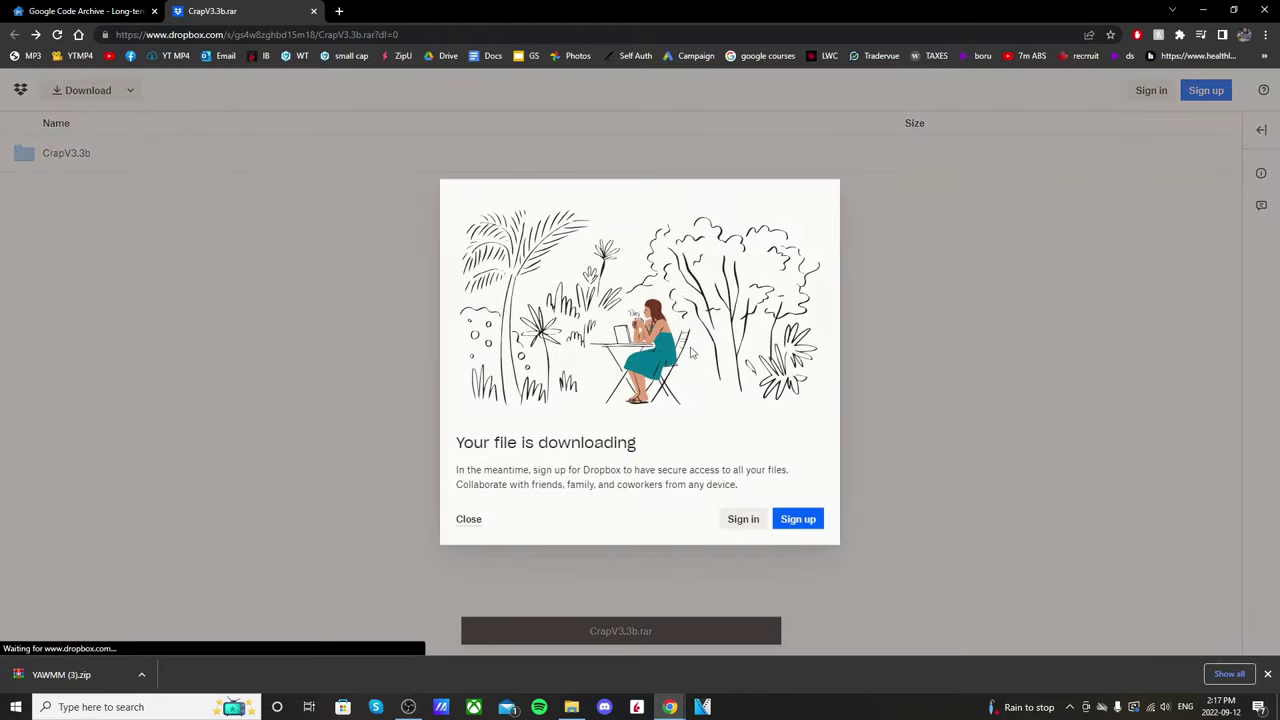
pyautogui.click(469, 519)
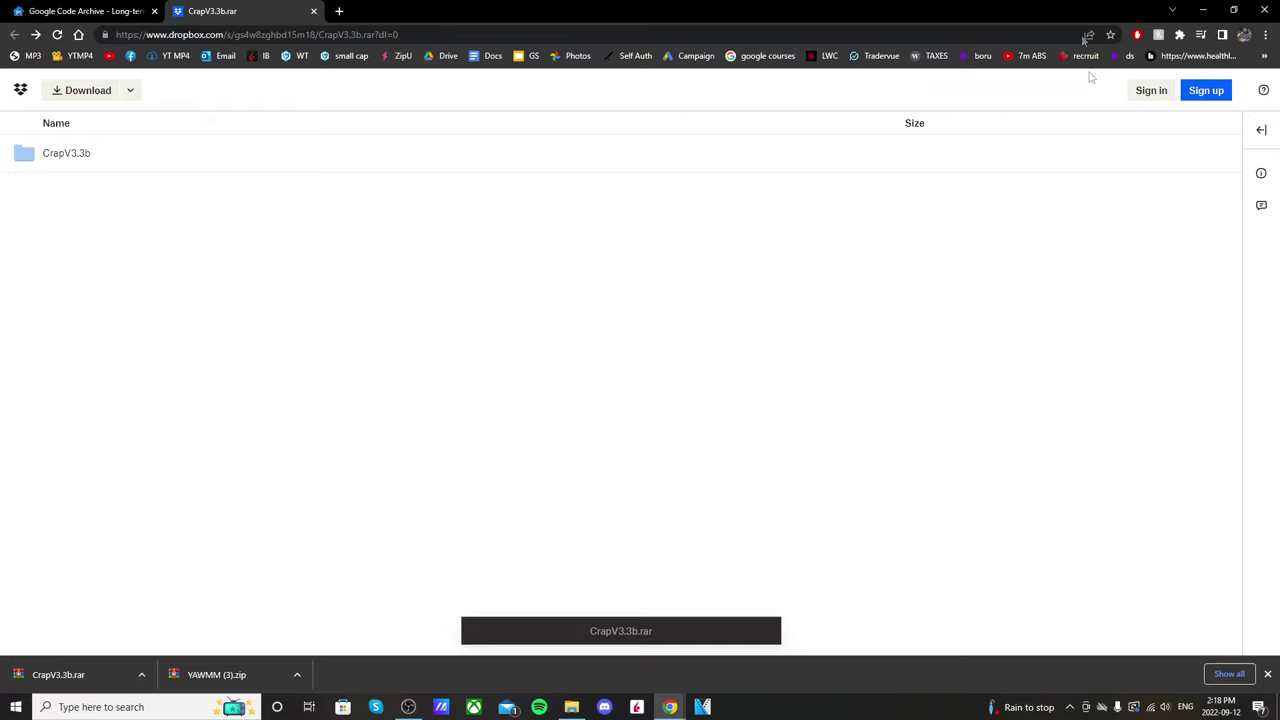
pyautogui.click(1268, 10)
# Step: Open YAWMM (3).zip in WinRAR and copy its apps folder onto USB Drive (E:)
pyautogui.doubleClick(930, 148)
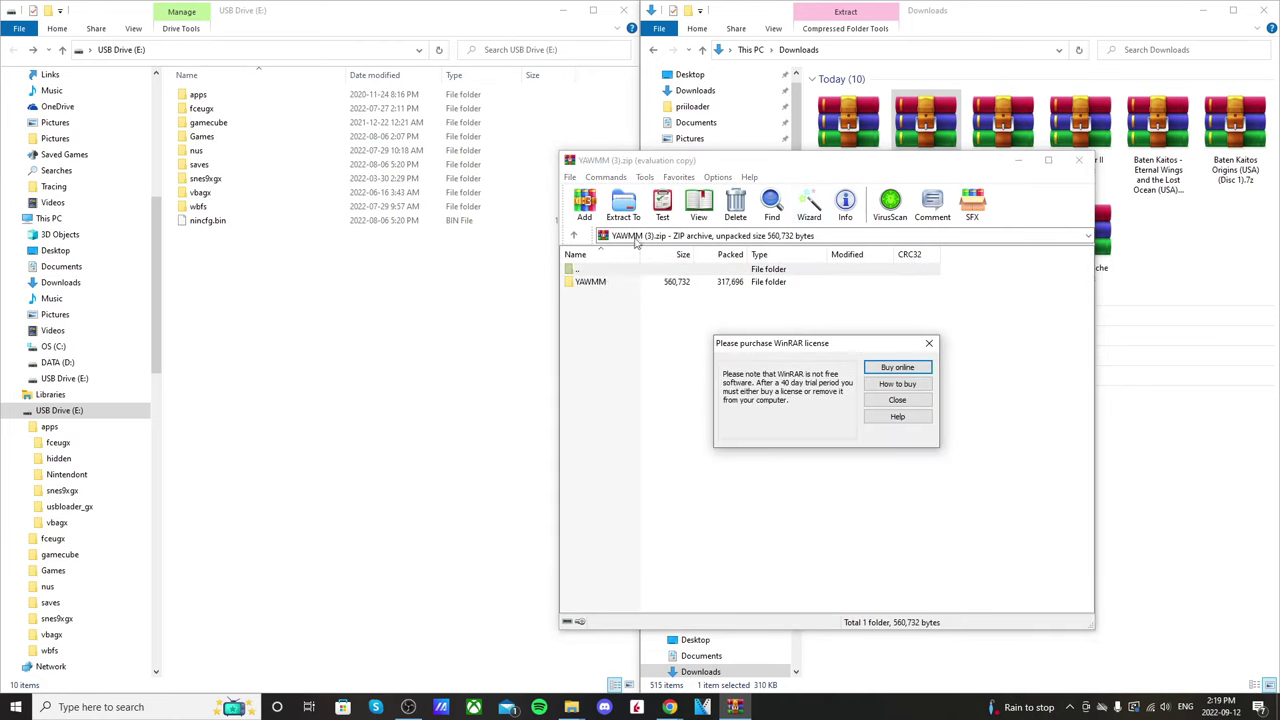
pyautogui.press('Escape')
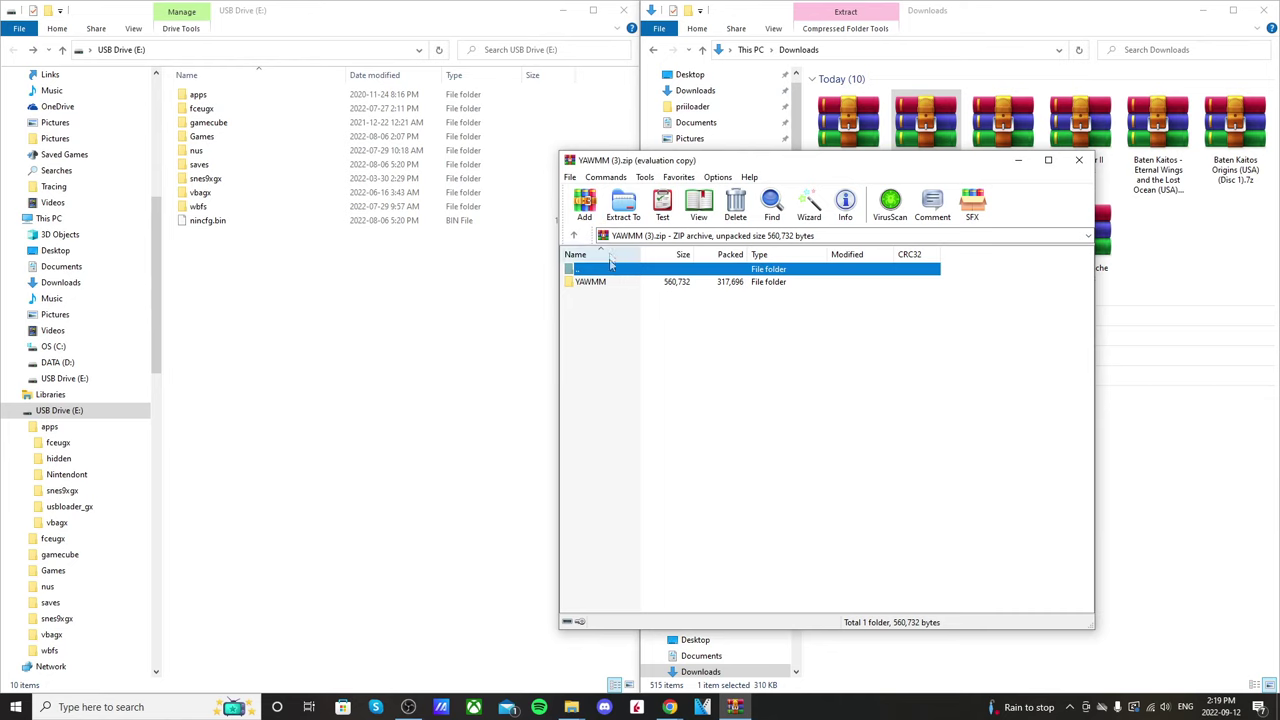
pyautogui.doubleClick(604, 283)
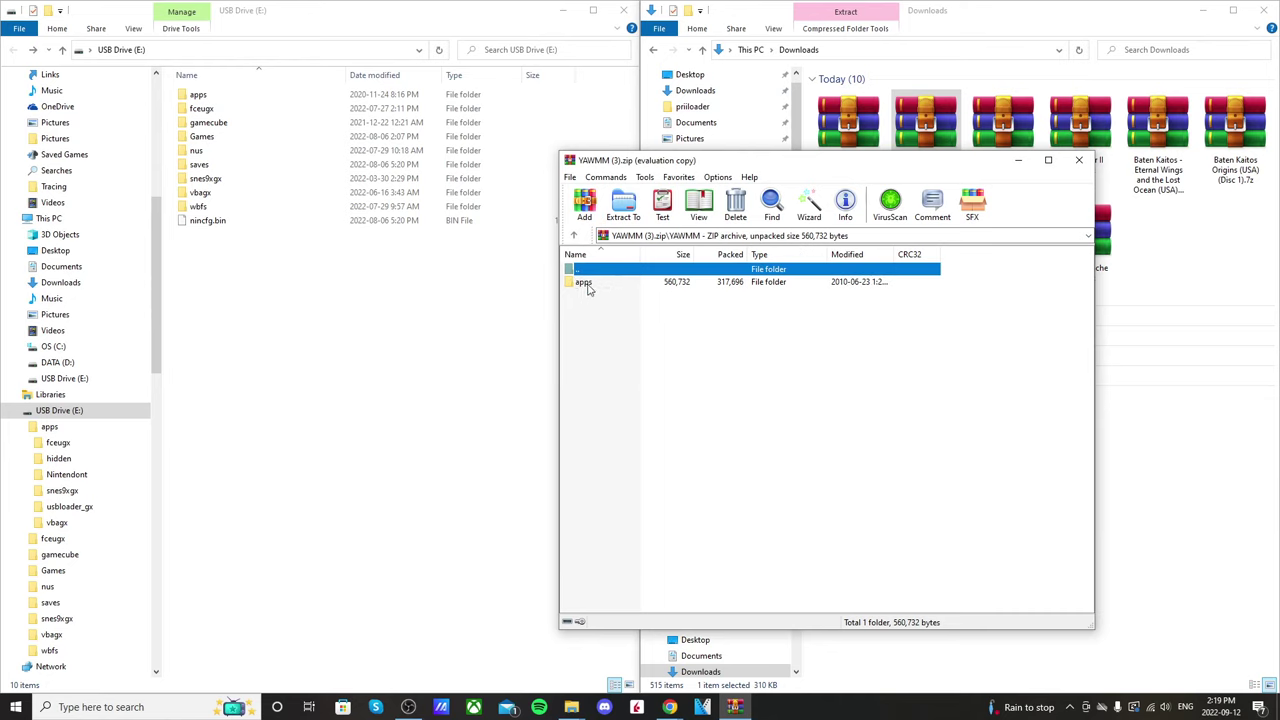
pyautogui.click(588, 285)
pyautogui.moveTo(584, 285); pyautogui.dragTo(234, 275)
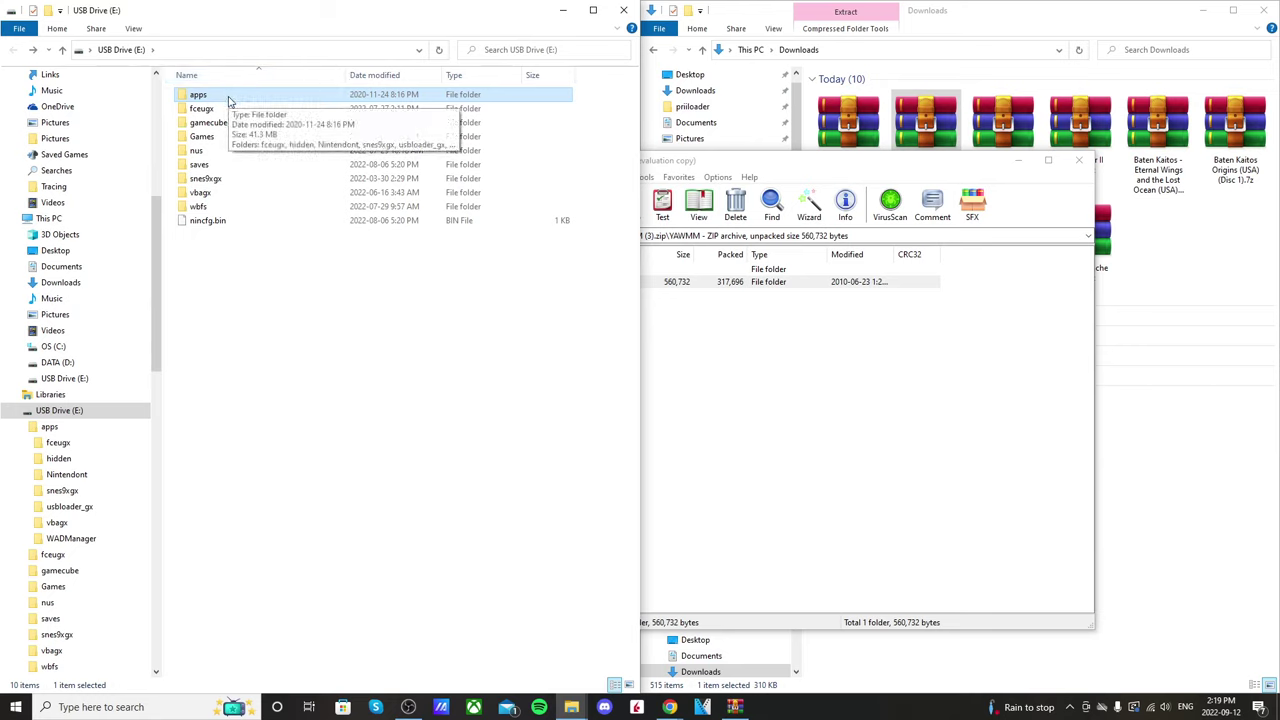
# Step: Check the three WADManager files in the USB drive's apps folder, then return to the drive root
pyautogui.doubleClick(229, 98)
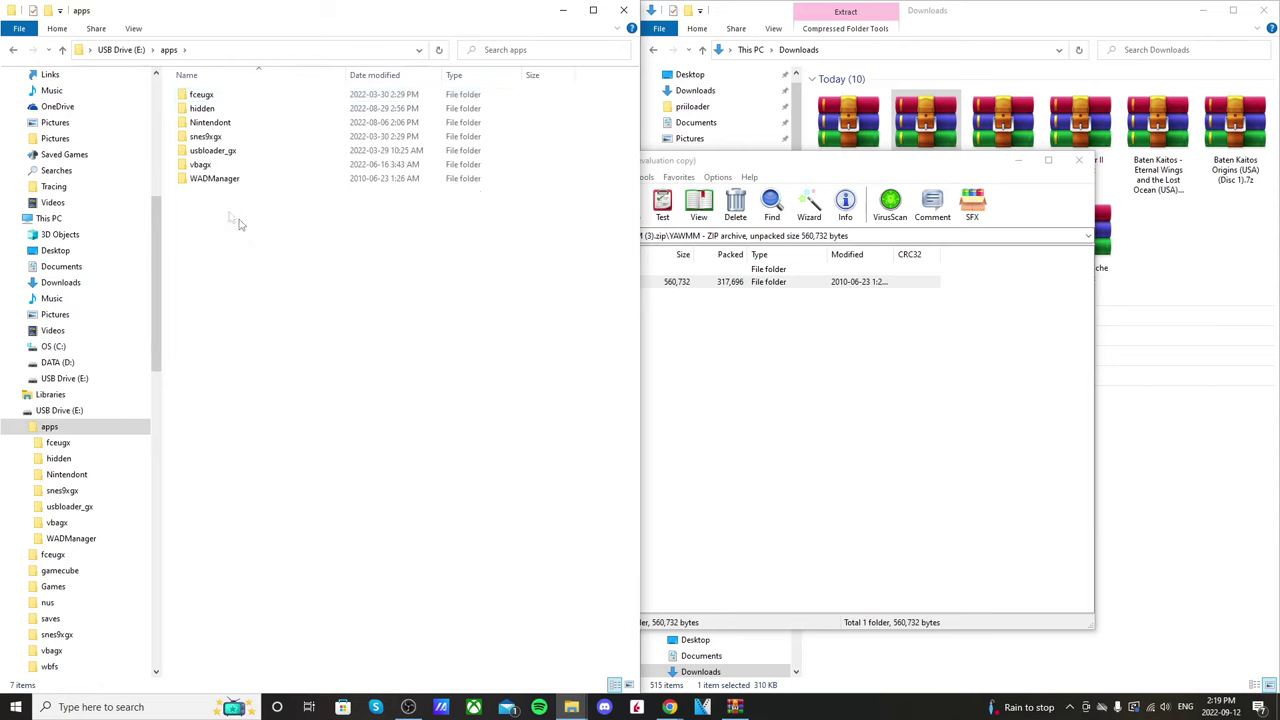
pyautogui.doubleClick(224, 180)
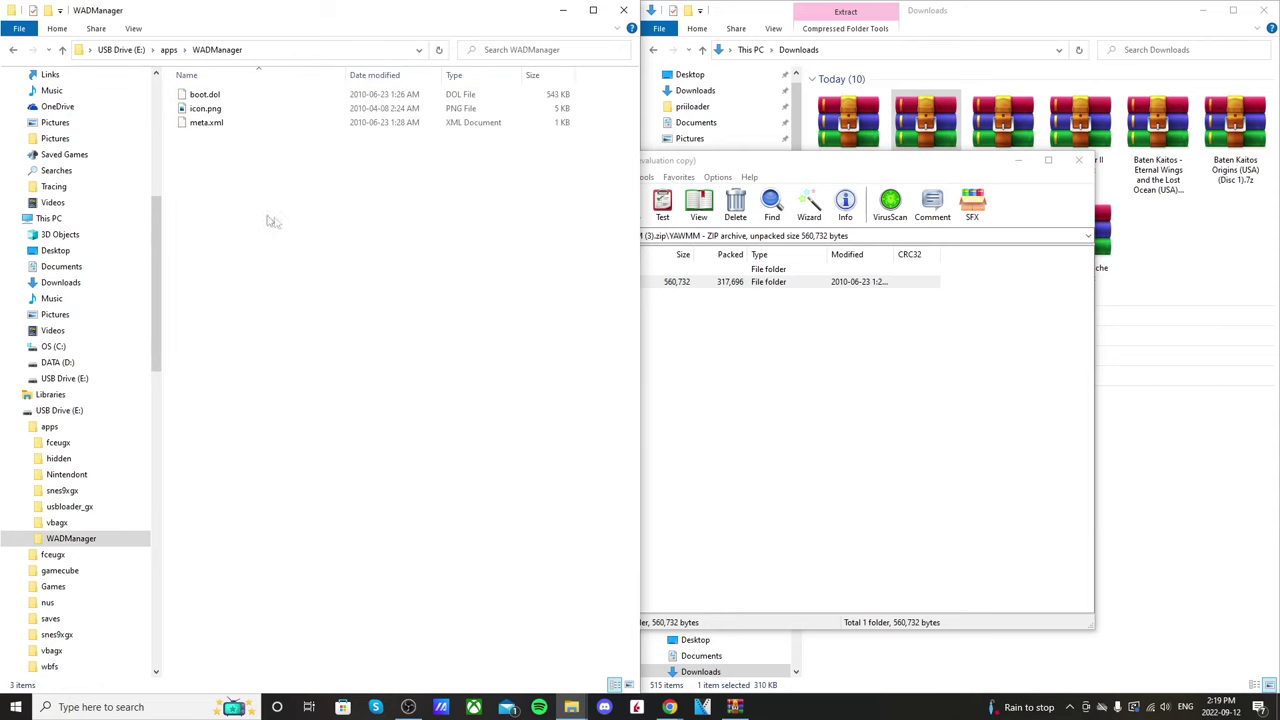
pyautogui.moveTo(270, 220); pyautogui.dragTo(232, 152)
pyautogui.click(13, 49)
pyautogui.click(13, 49)
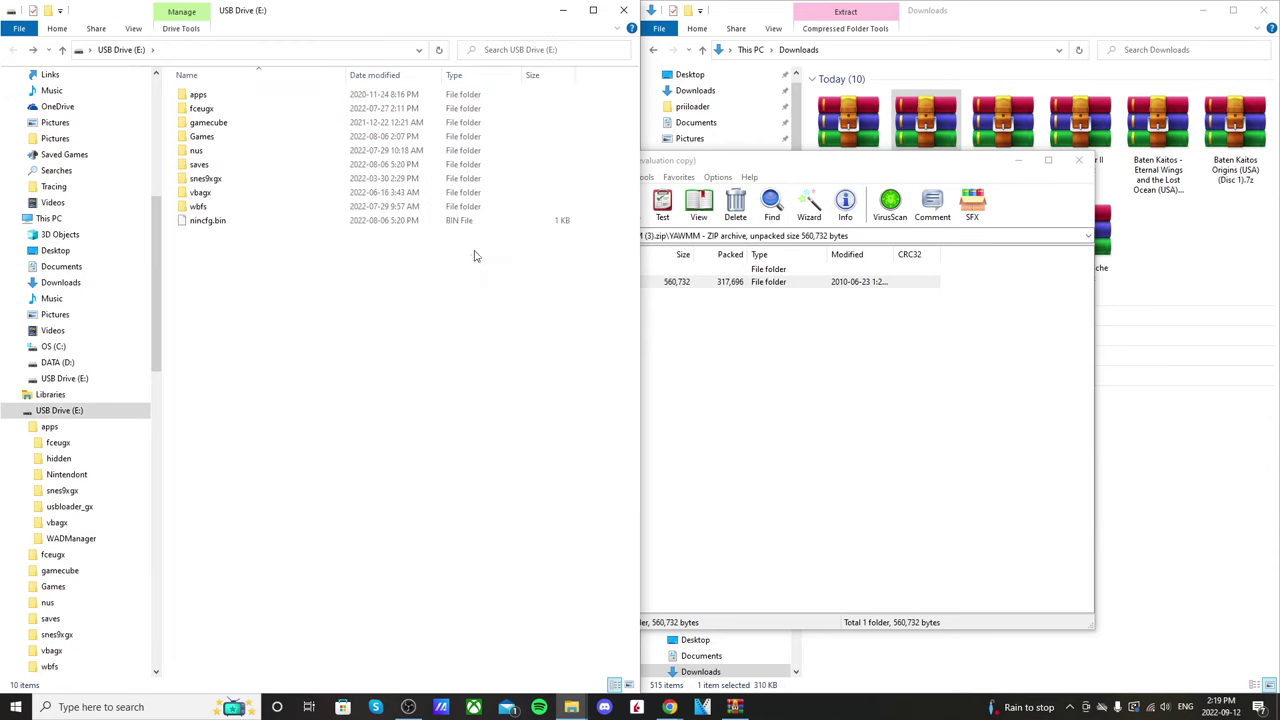
# Step: Close the YAWMM archive and open the USB drive's wbfs folder of game backups
pyautogui.click(873, 177)
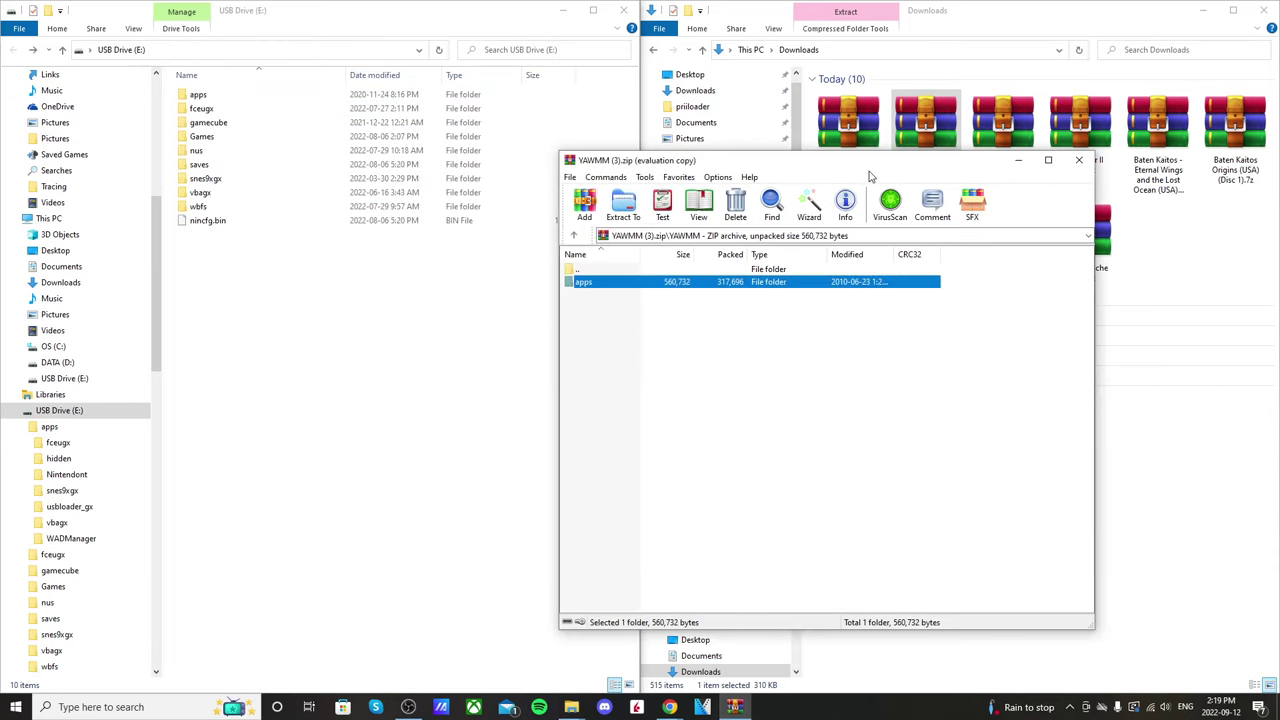
pyautogui.click(1079, 163)
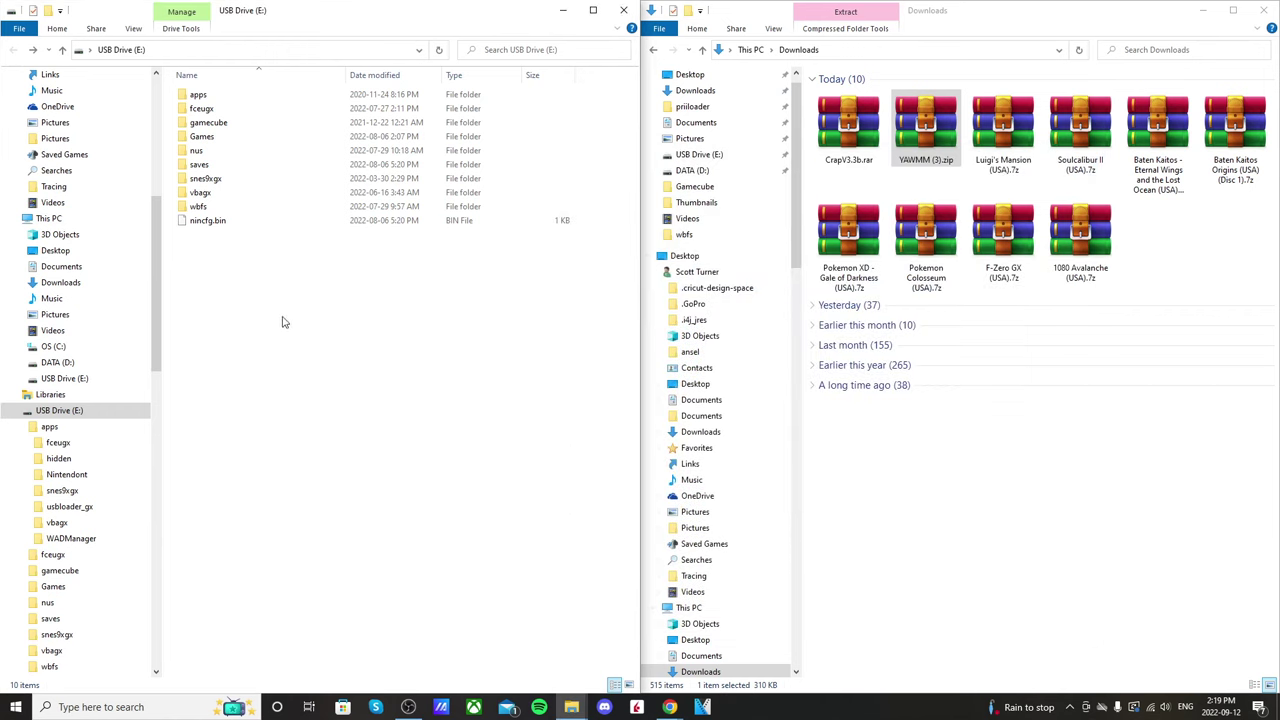
pyautogui.doubleClick(212, 207)
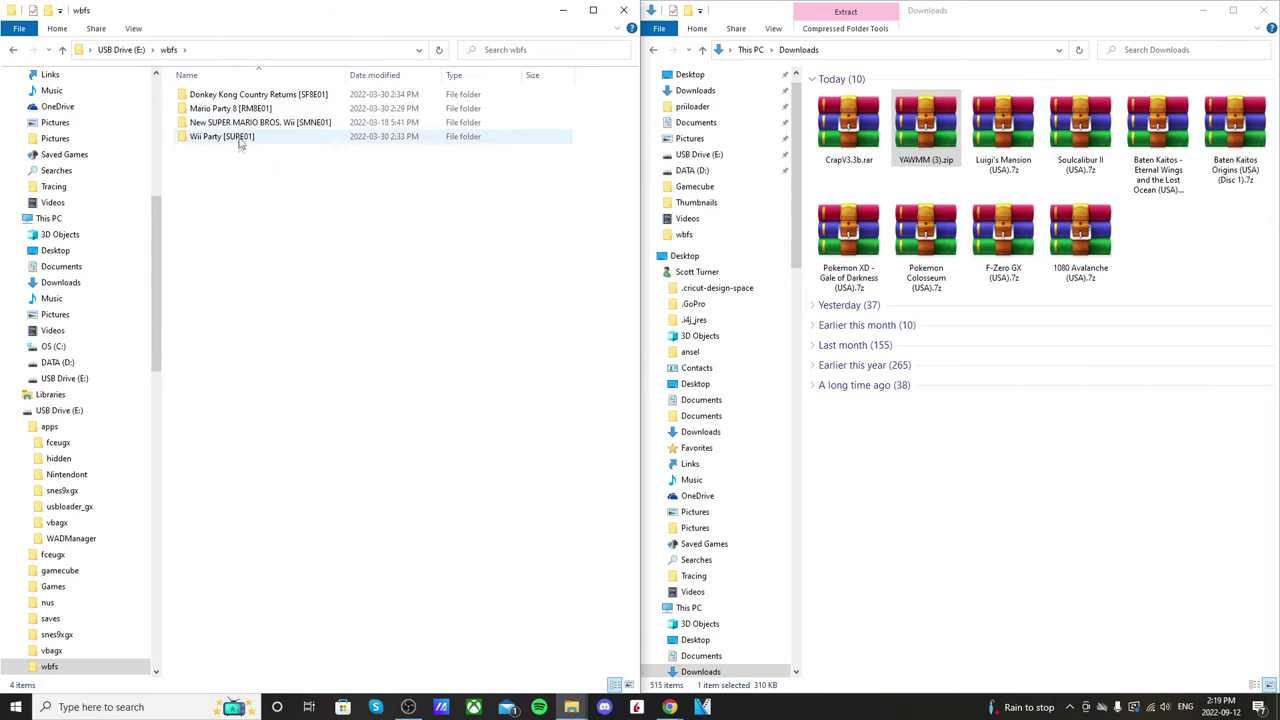
pyautogui.press('BackSpace')
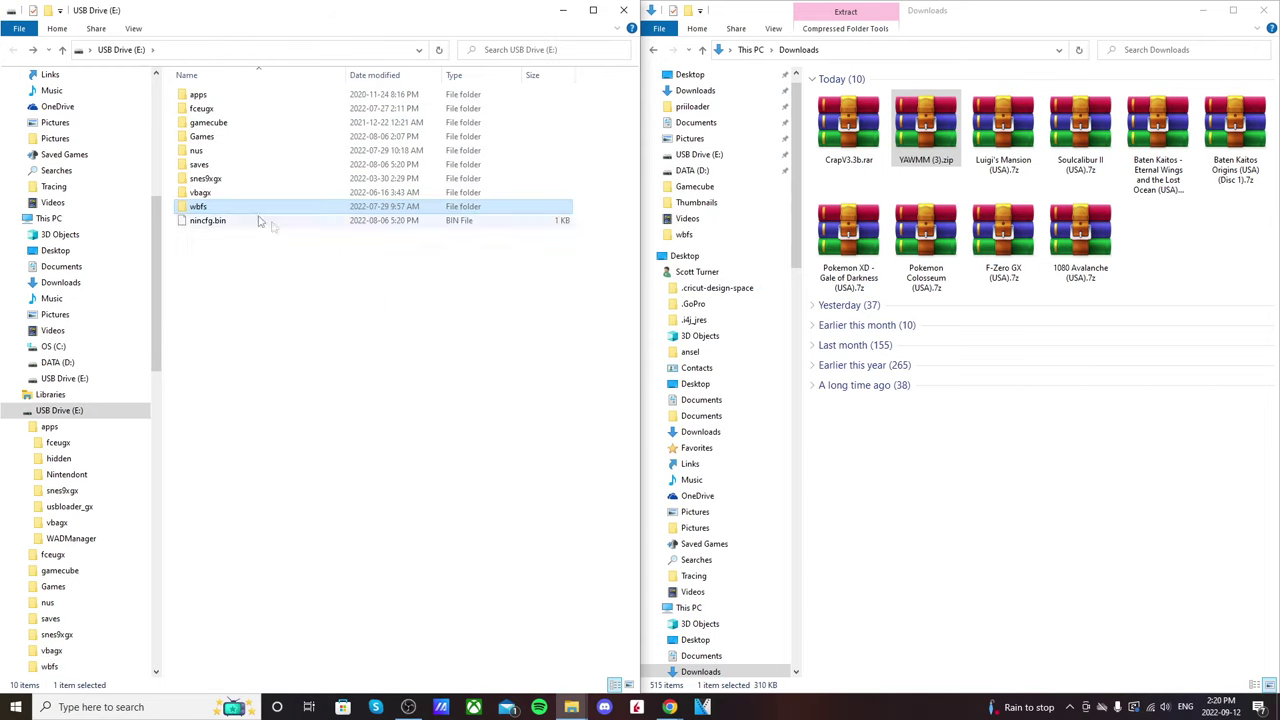
pyautogui.doubleClick(213, 208)
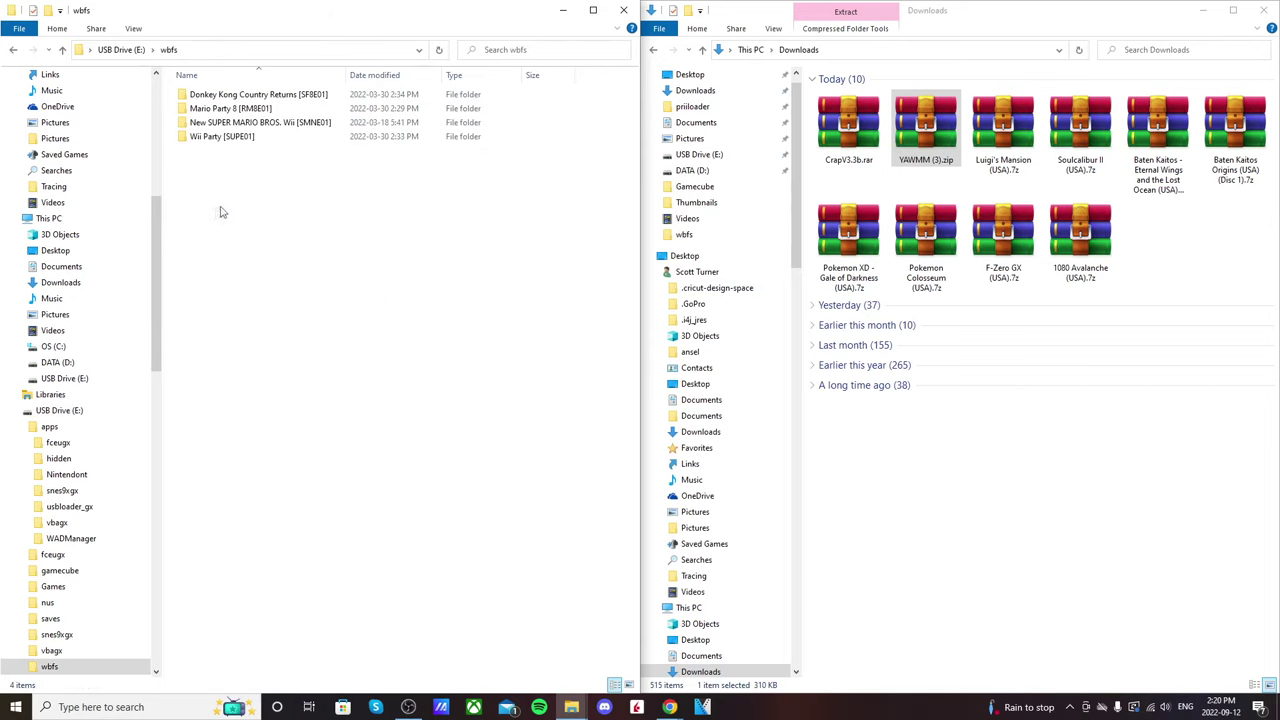
# Step: Open CrapV3.3b.rar, drag its CrapV3.3b folder onto the desktop, and close WinRAR
pyautogui.click(13, 49)
pyautogui.doubleClick(852, 130)
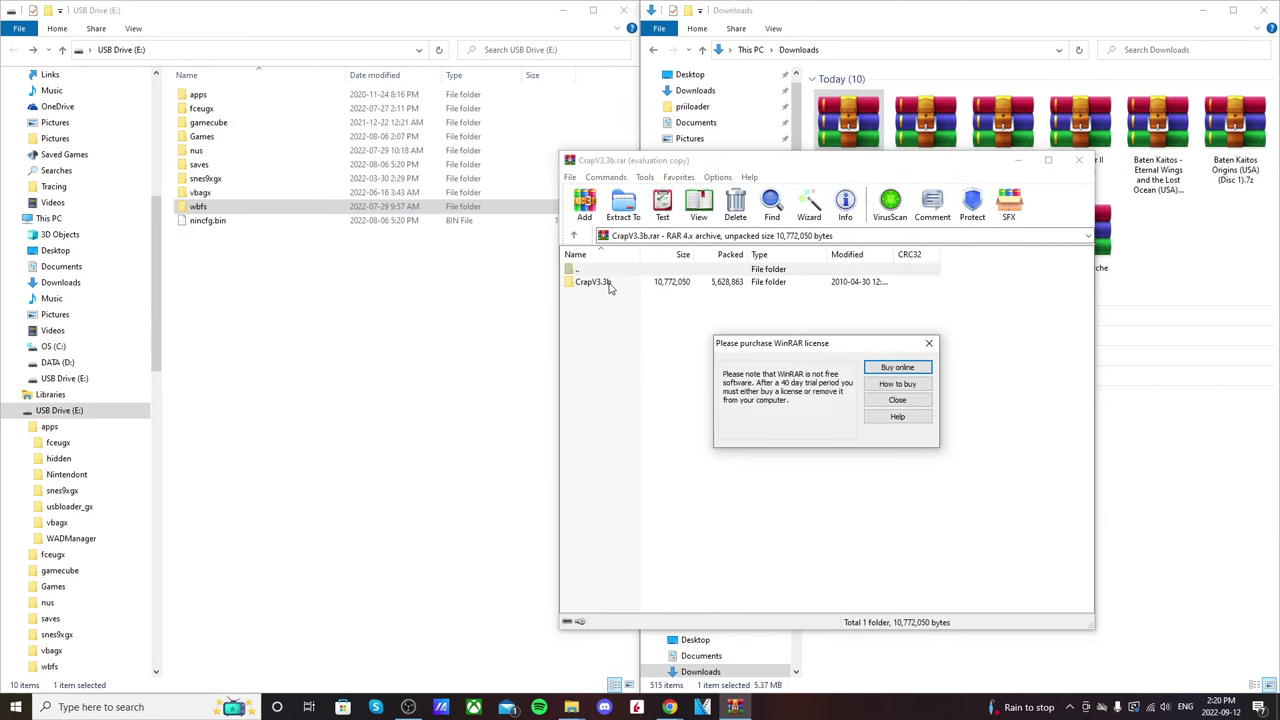
pyautogui.click(897, 400)
pyautogui.click(563, 10)
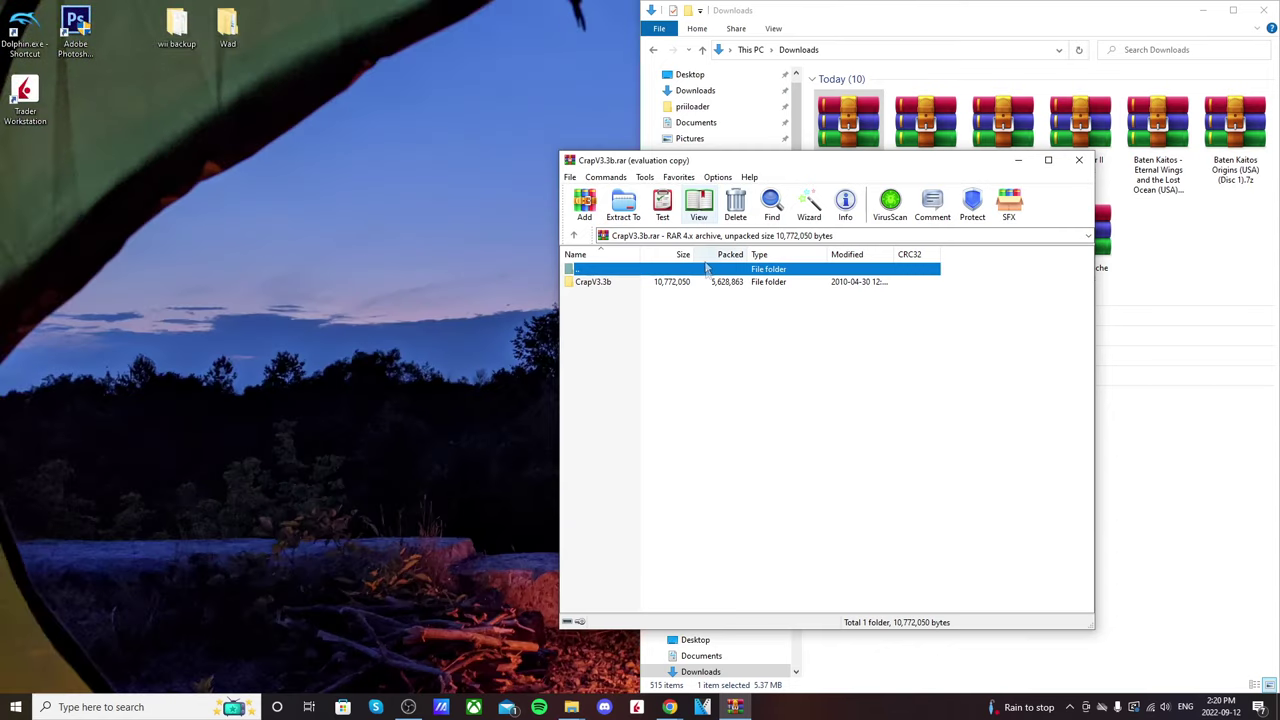
pyautogui.moveTo(628, 284); pyautogui.dragTo(507, 270)
pyautogui.moveTo(198, 181); pyautogui.dragTo(194, 188)
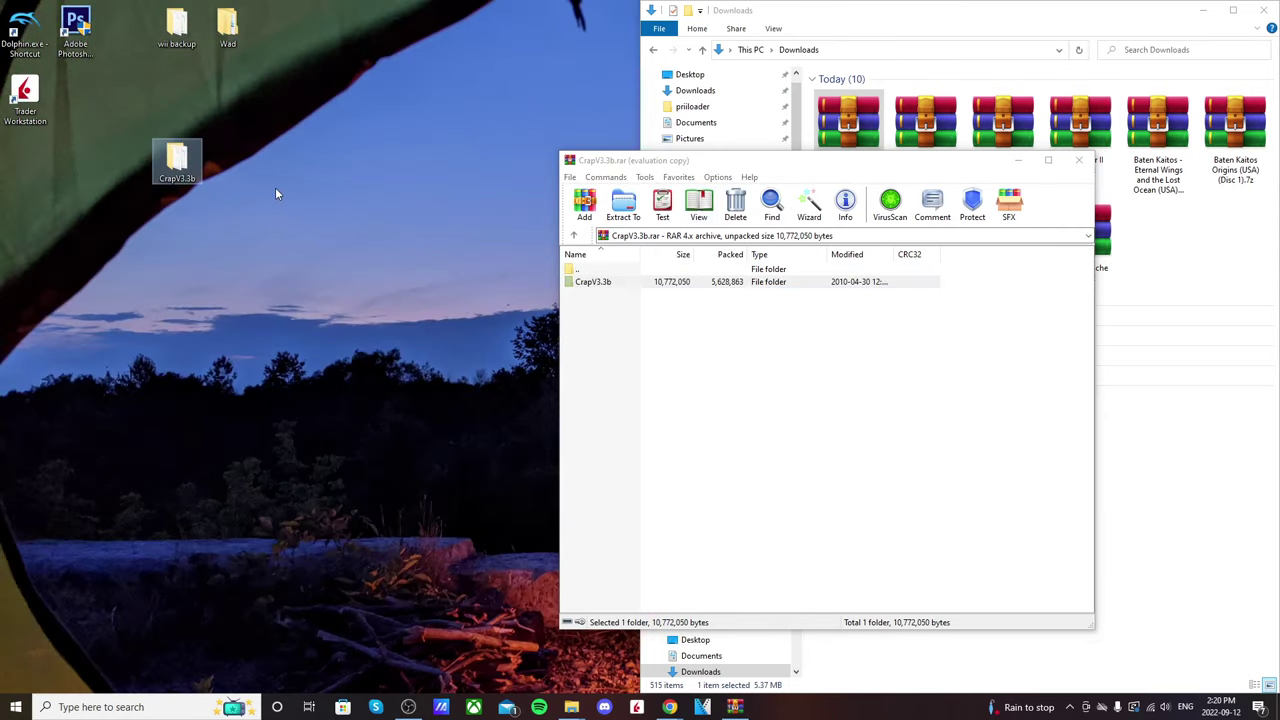
pyautogui.click(1079, 160)
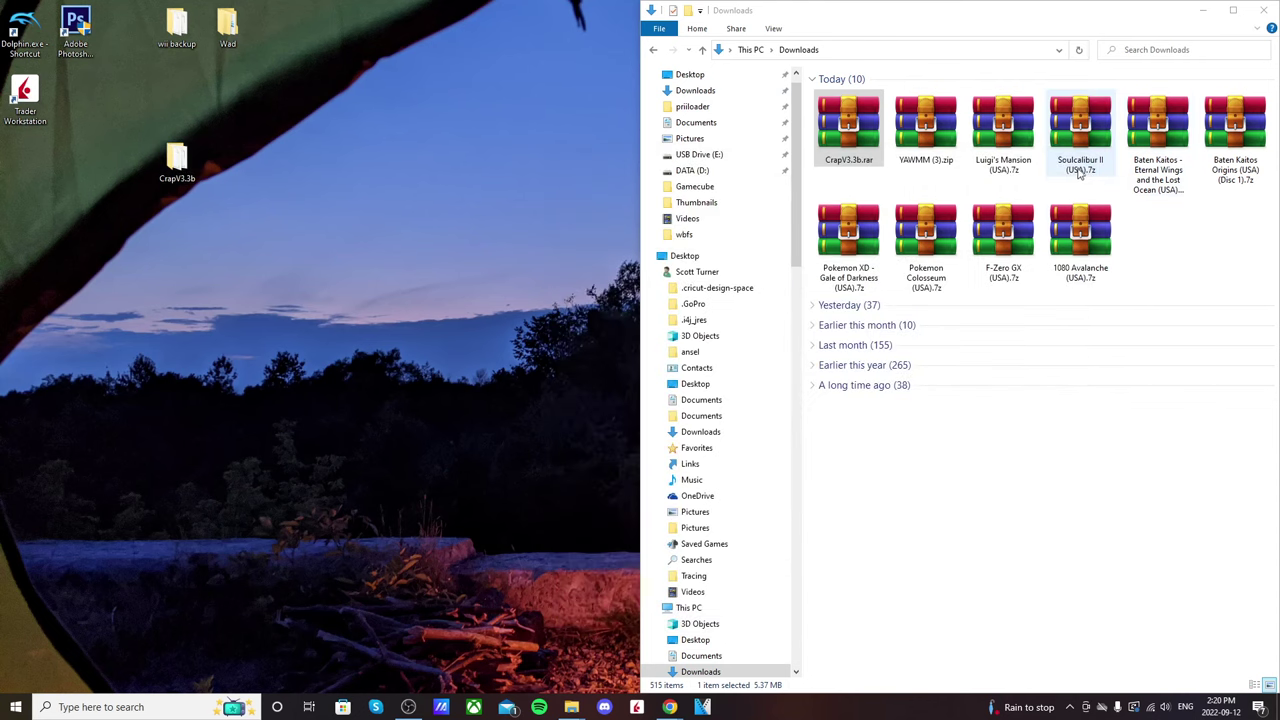
# Step: Run Crap.exe from the CrapV3.3b folder and dismiss the start-up, common key and disclaimer notices
pyautogui.doubleClick(177, 165)
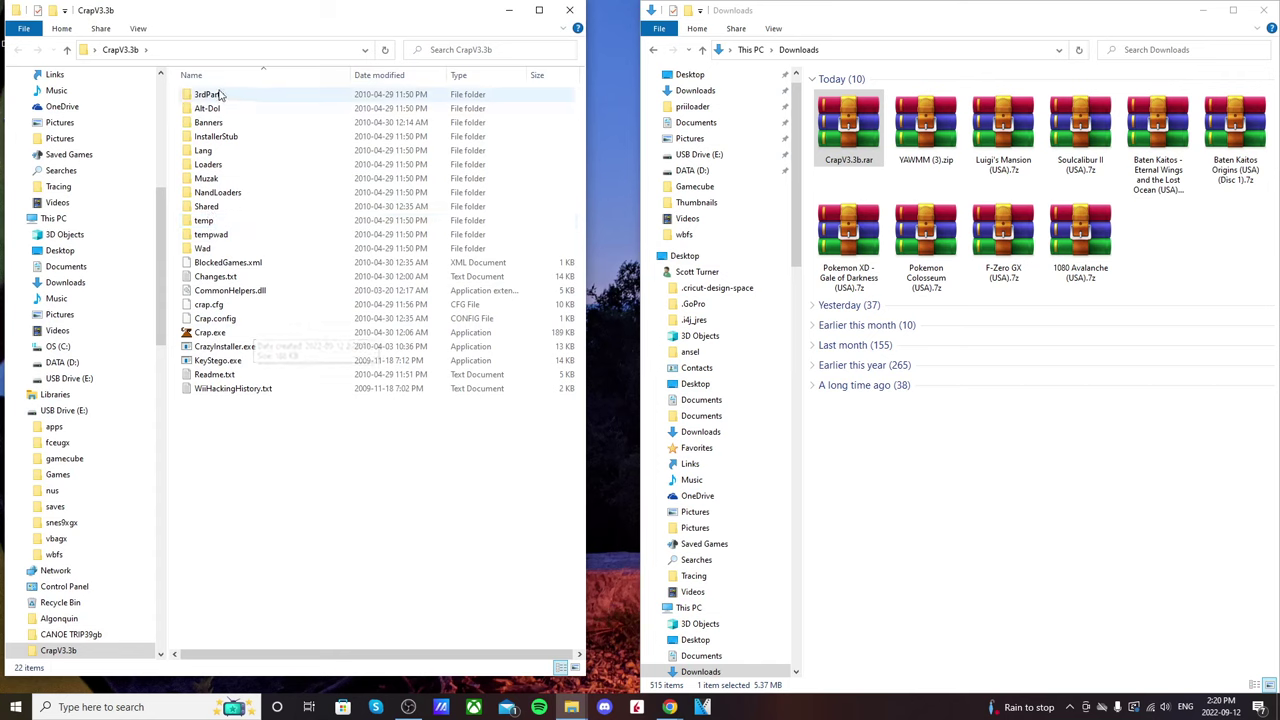
pyautogui.doubleClick(232, 335)
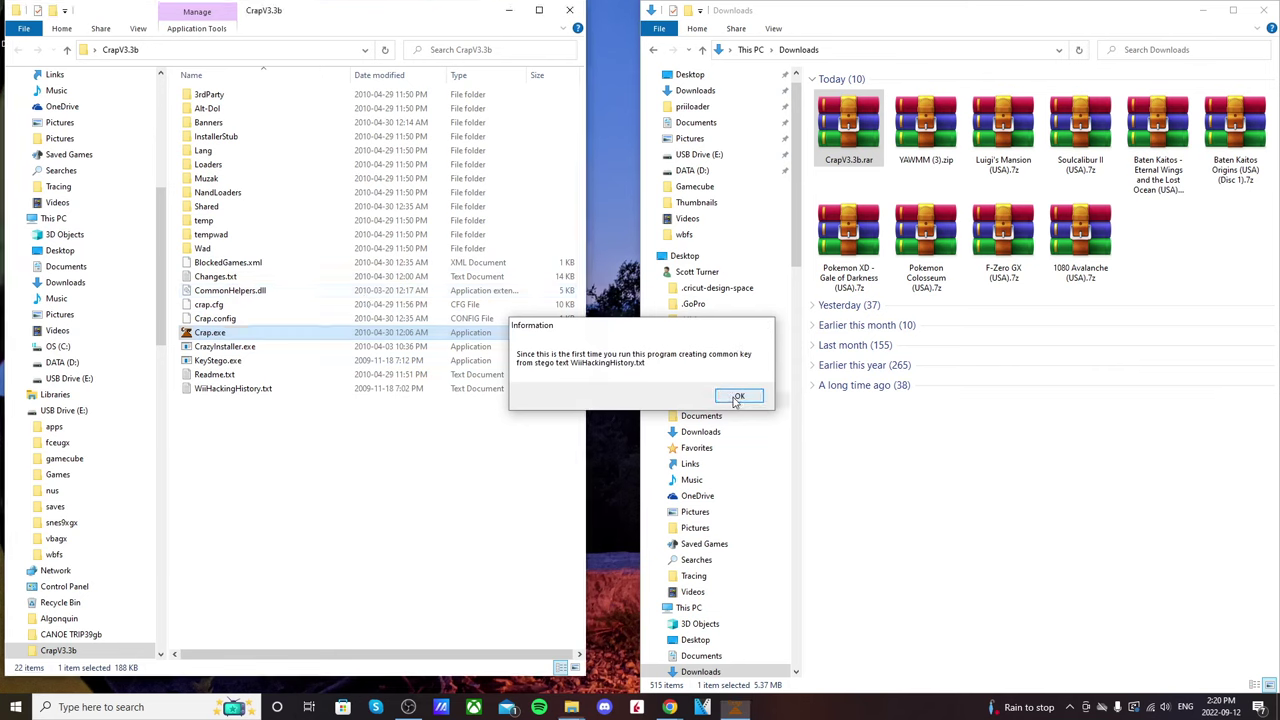
pyautogui.click(730, 396)
pyautogui.click(700, 393)
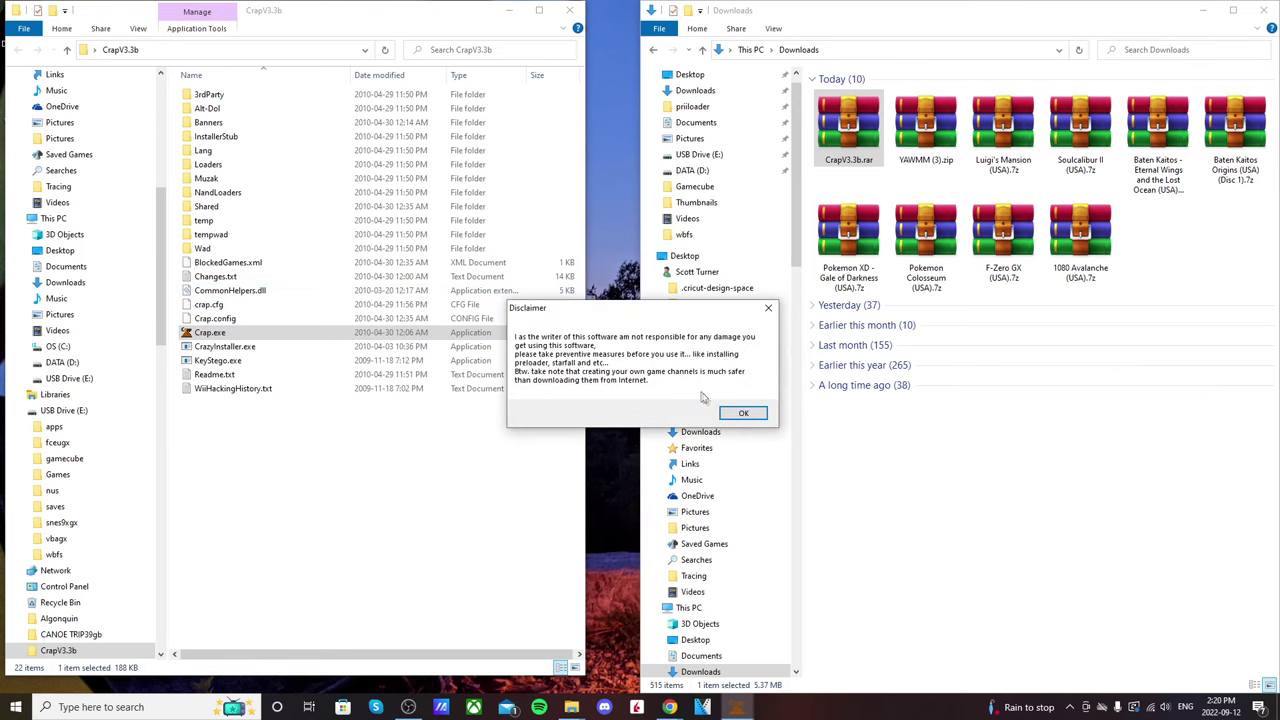
pyautogui.click(744, 413)
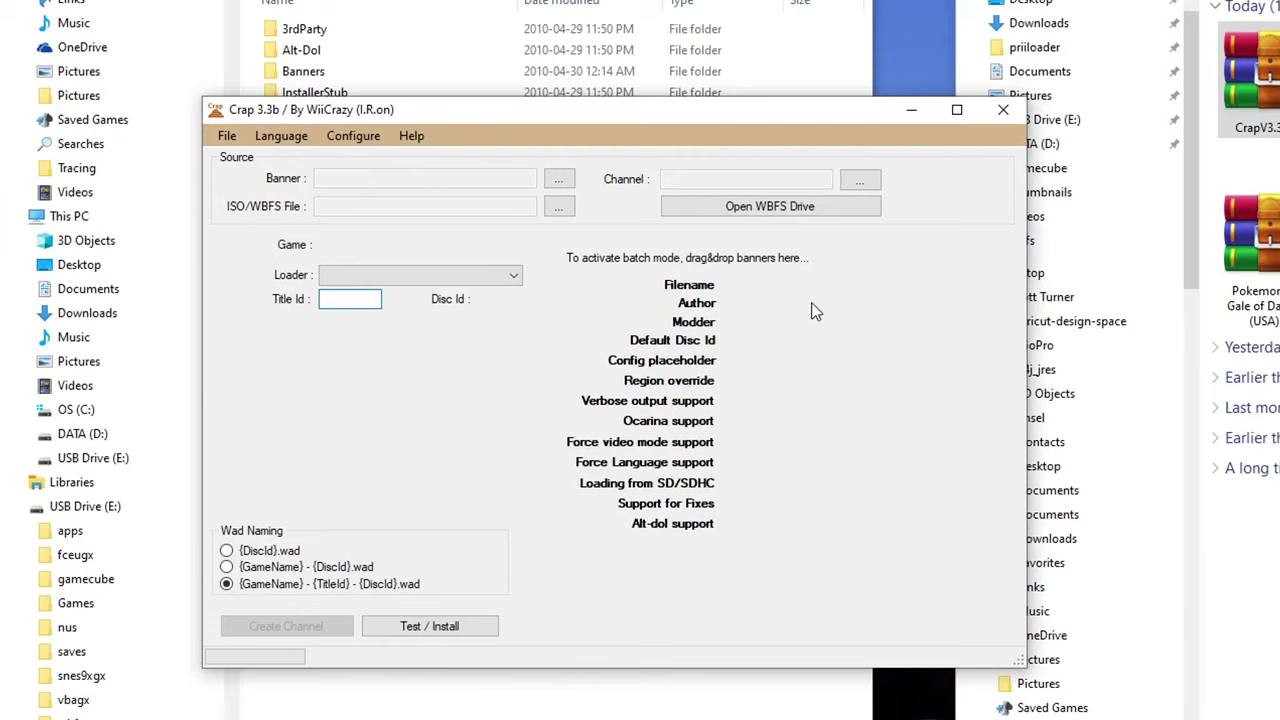
# Step: List the WBFS games on drive E:\ and load Donkey Kong Country Returns (UF8E) as the channel source
pyautogui.click(788, 208)
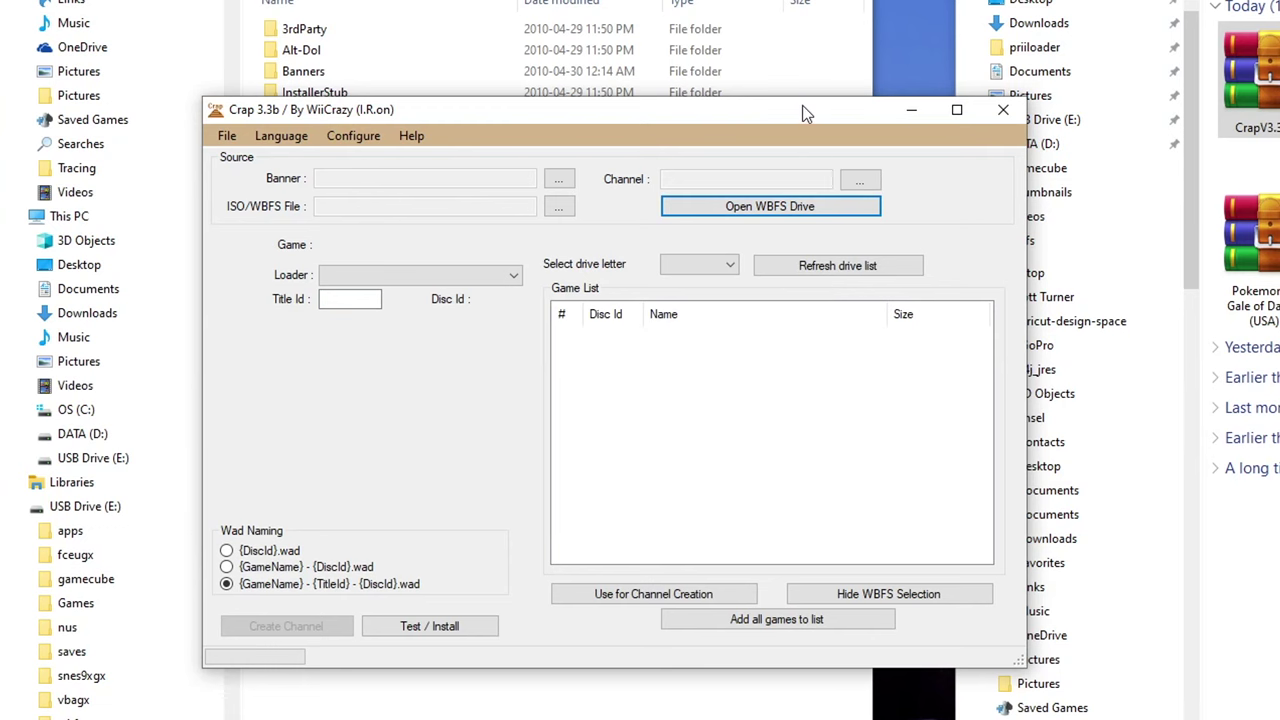
pyautogui.moveTo(802, 112); pyautogui.dragTo(990, 140)
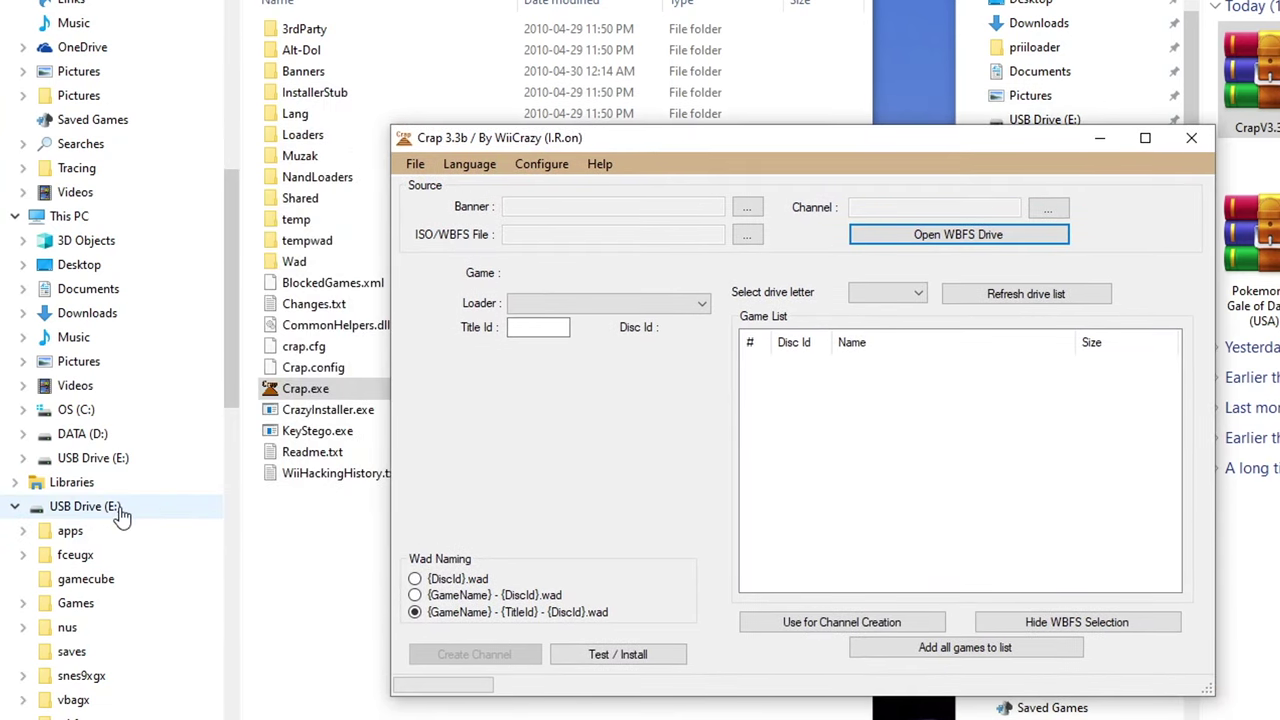
pyautogui.moveTo(1065, 141); pyautogui.dragTo(835, 52)
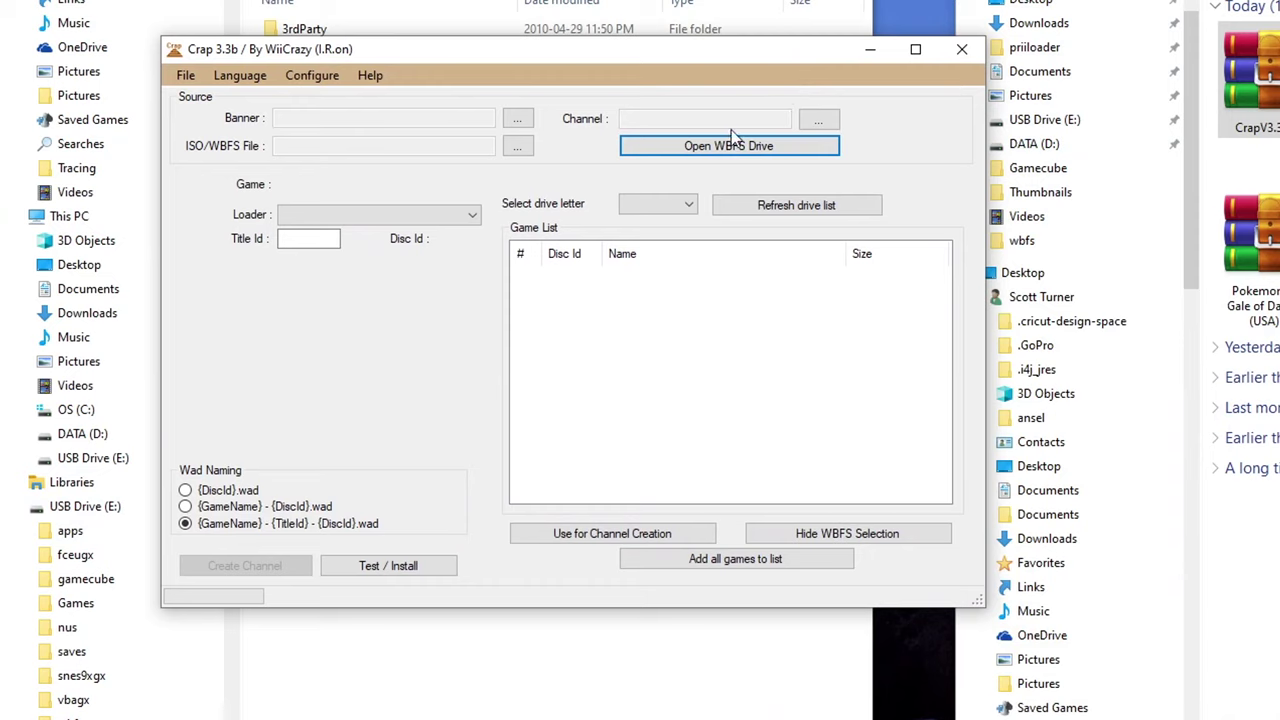
pyautogui.click(684, 208)
pyautogui.click(664, 249)
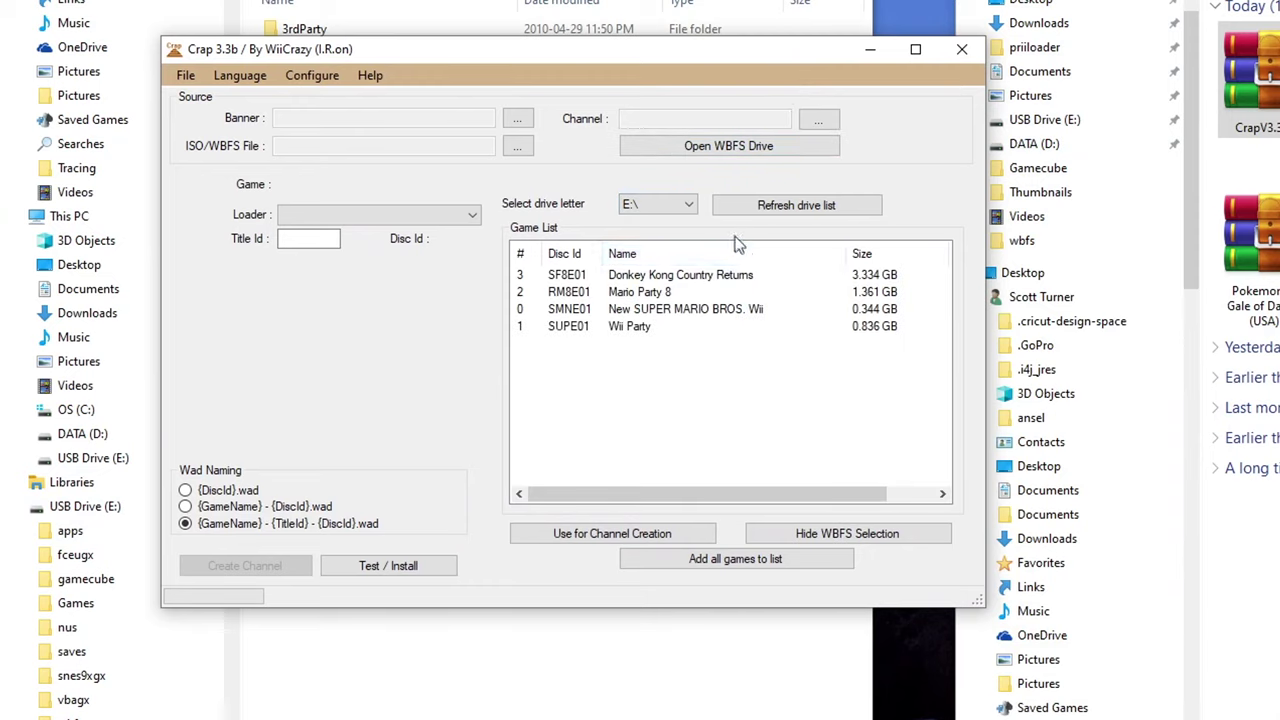
pyautogui.click(656, 281)
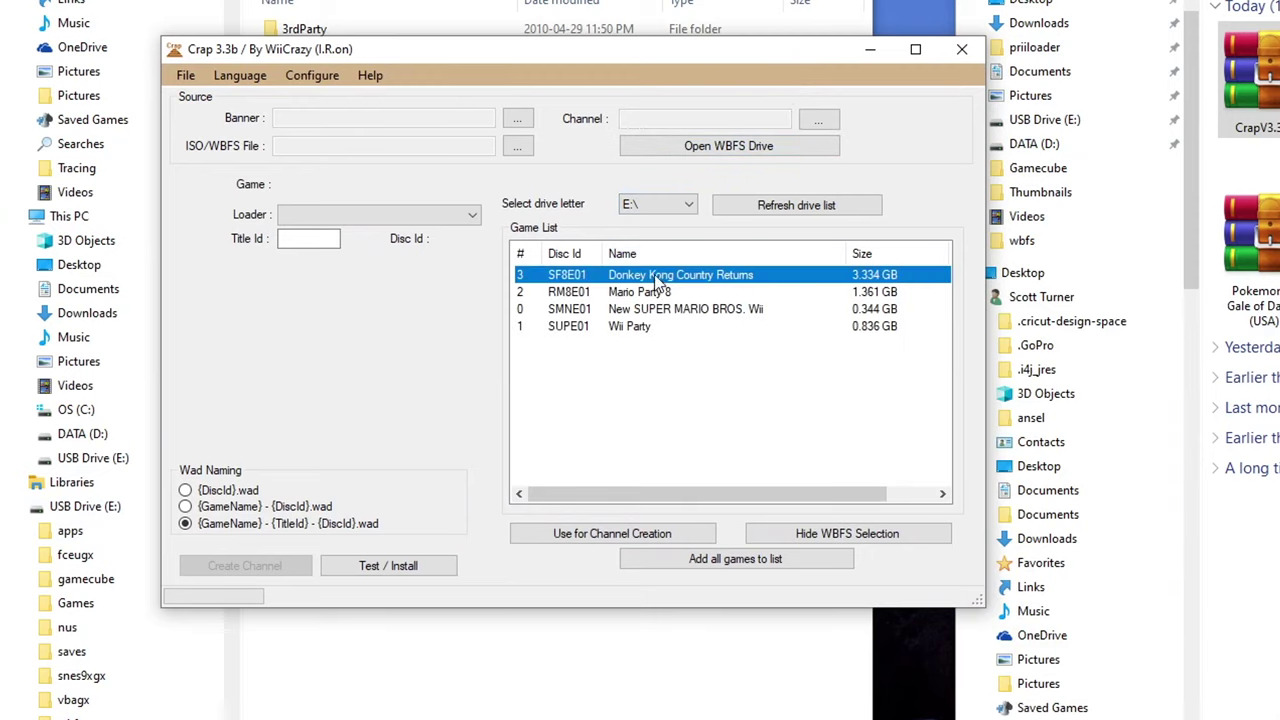
pyautogui.click(686, 536)
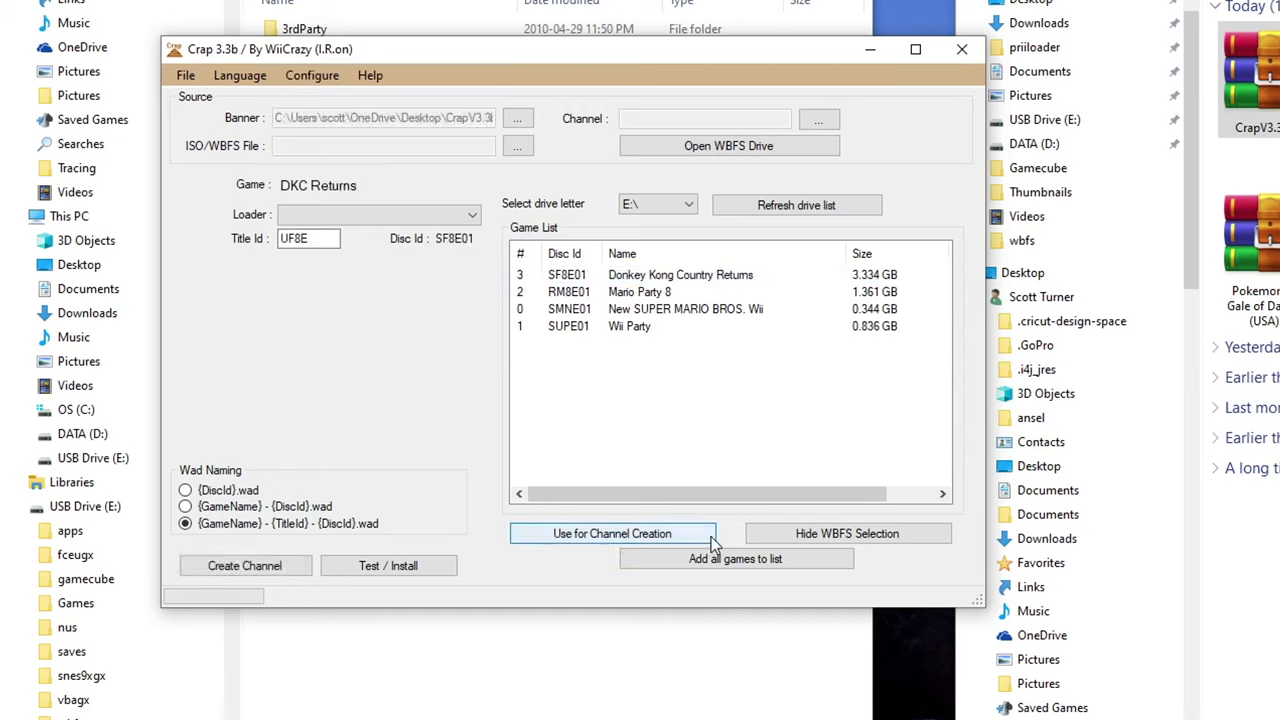
# Step: Pick USB Loader GX forwarder from the Loader dropdown for the DKC Returns channel
pyautogui.click(468, 216)
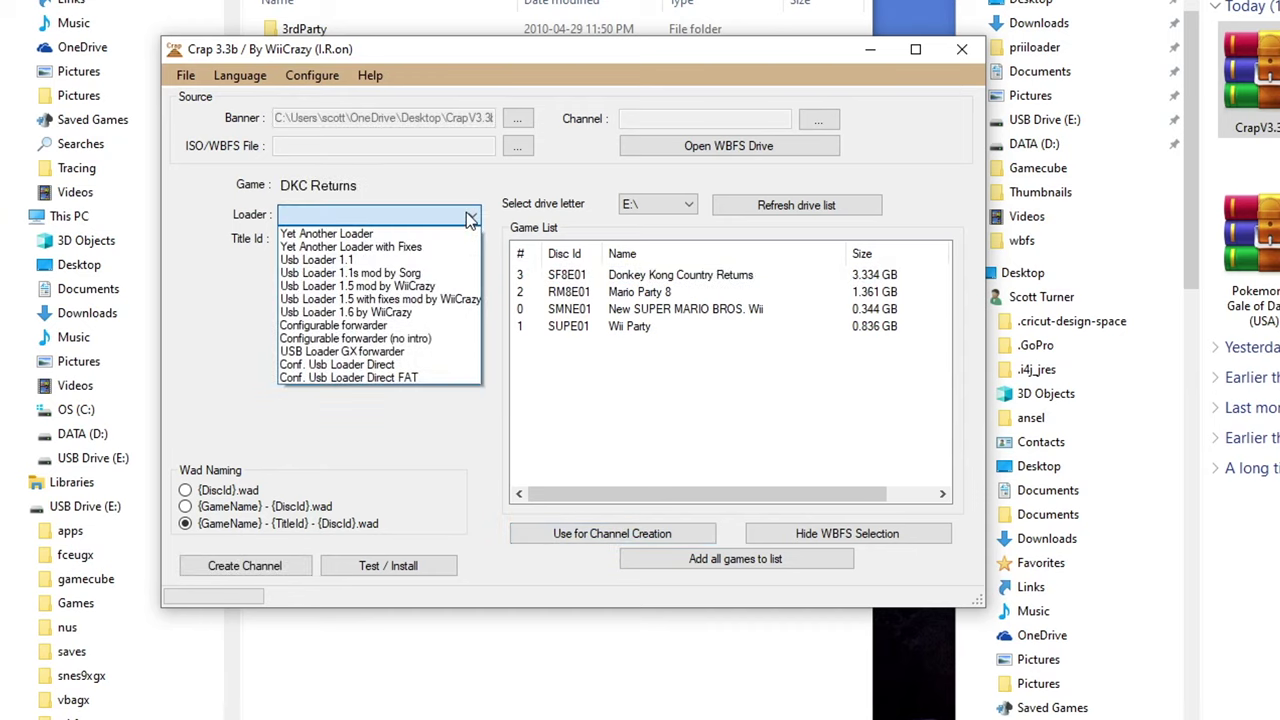
pyautogui.click(468, 216)
pyautogui.click(467, 215)
pyautogui.click(400, 353)
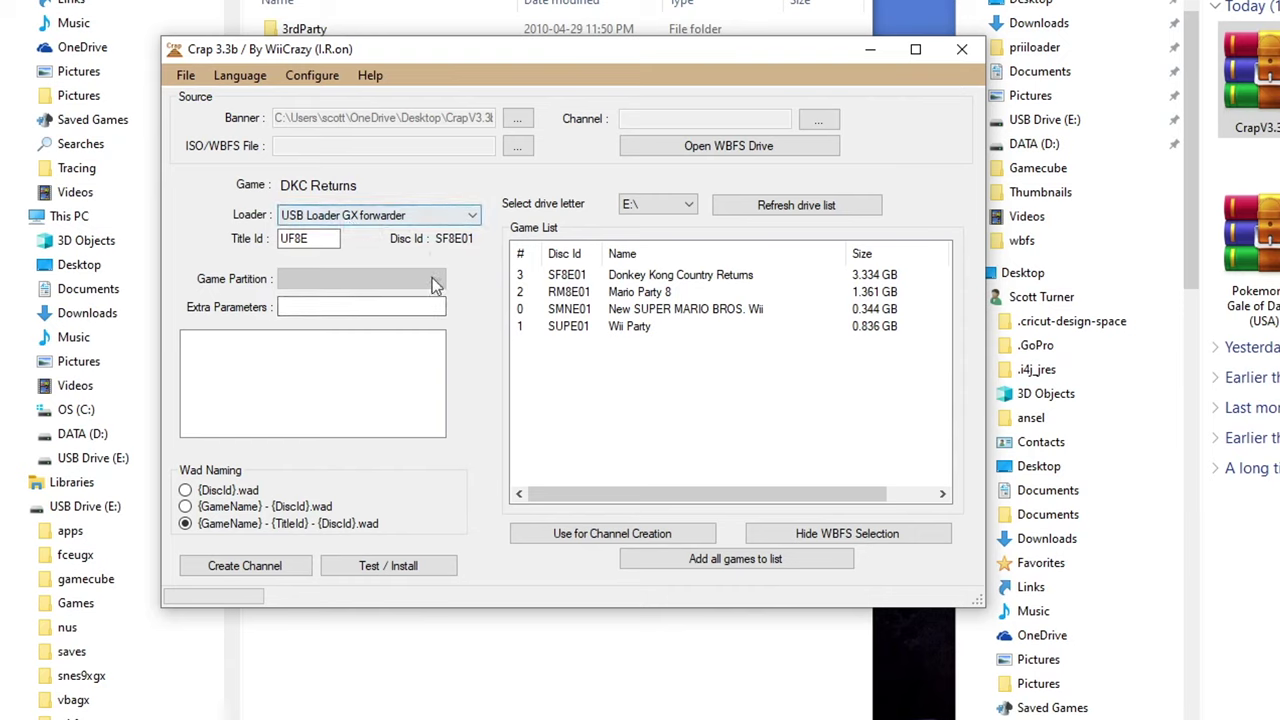
# Step: Create the channel and check DKC Returns - UF8E - SF8E01.wad (673 KB) in the Wad folder
pyautogui.click(268, 576)
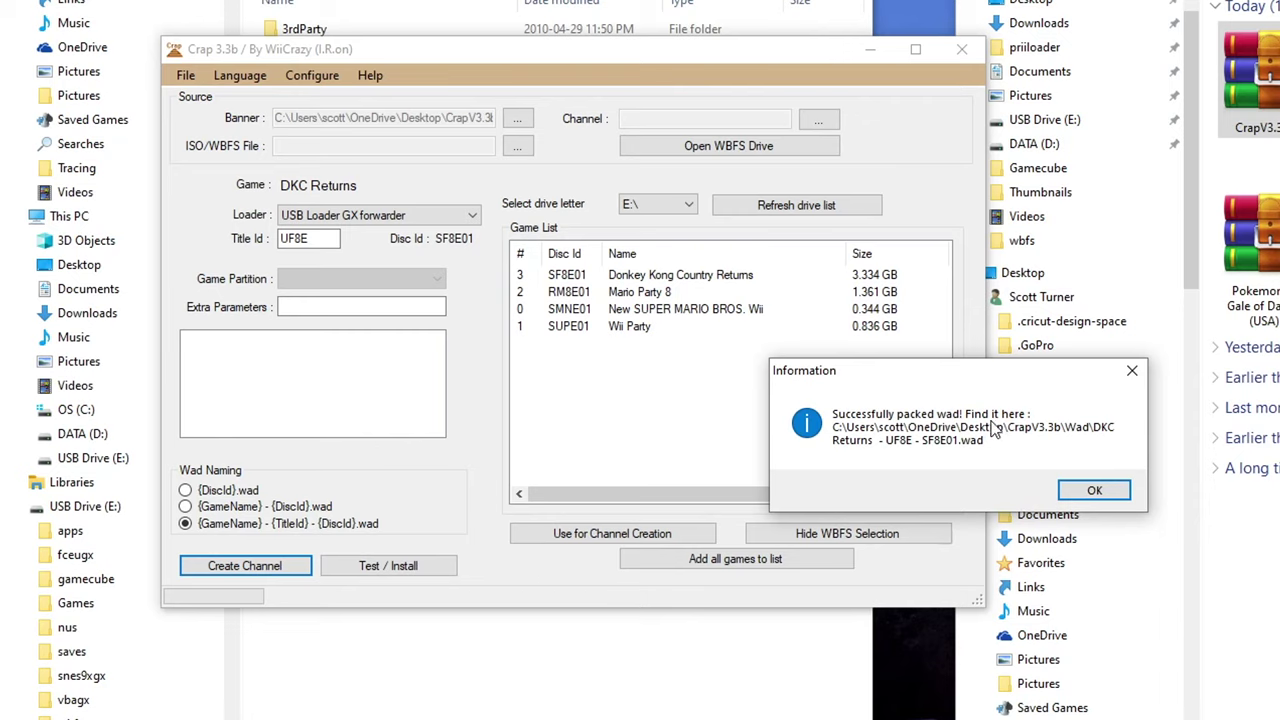
pyautogui.click(1091, 496)
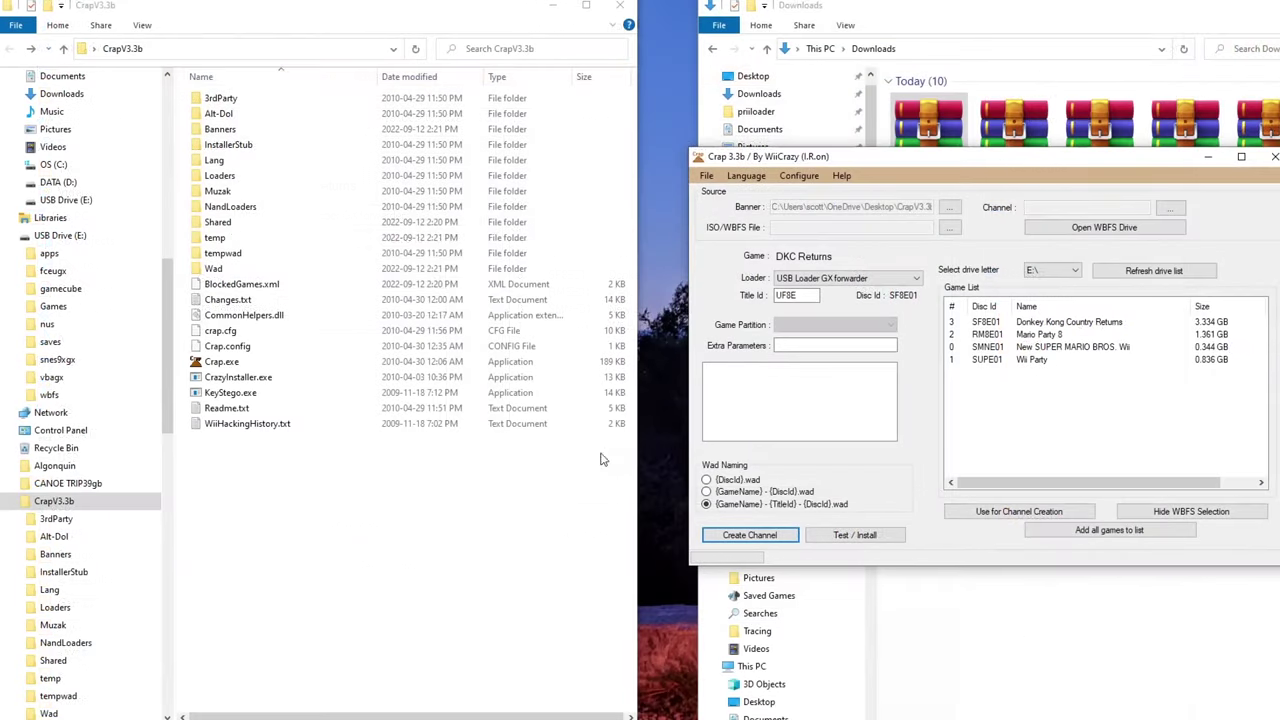
pyautogui.doubleClick(224, 270)
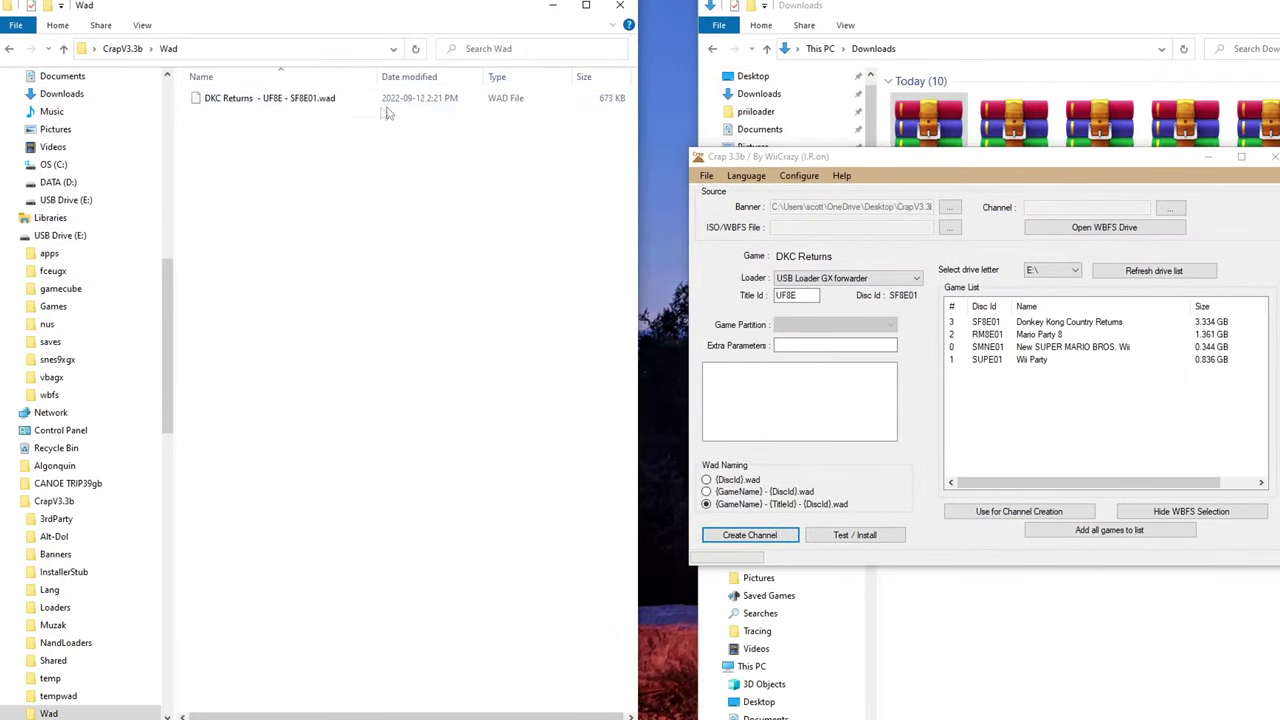
pyautogui.click(10, 50)
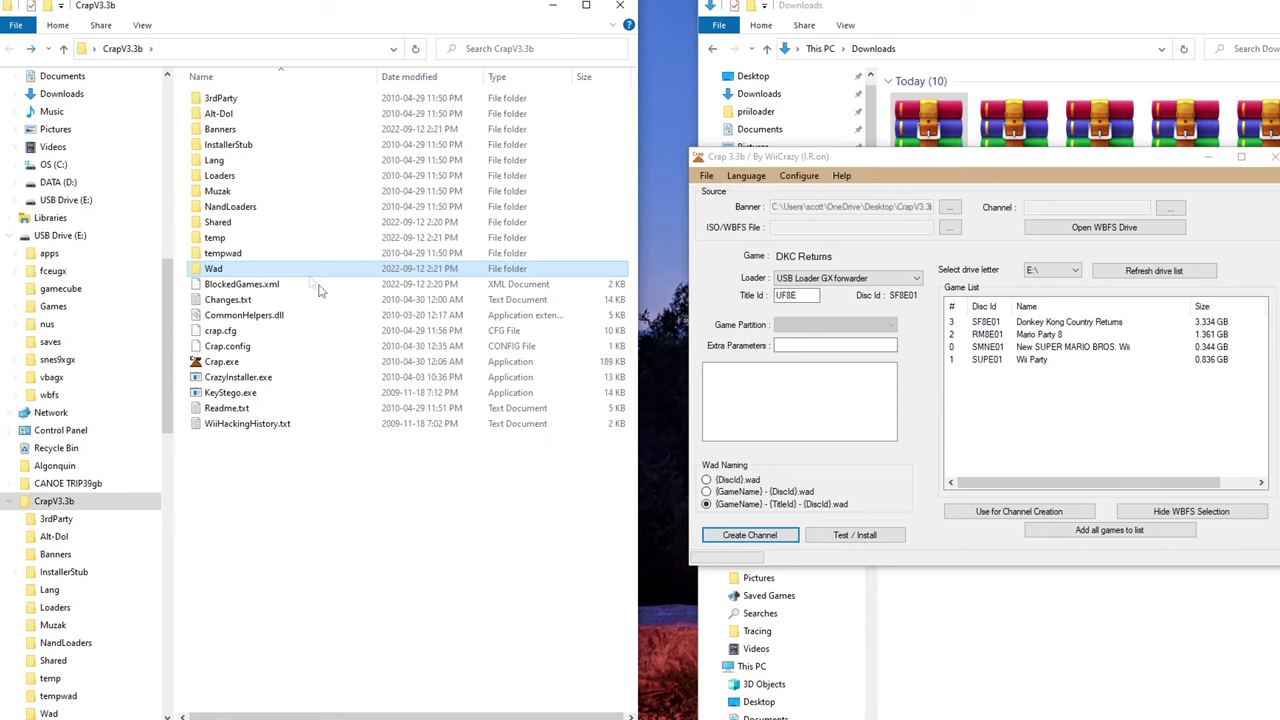
# Step: Build the Mario Party 8 USB Loader GX forwarder WAD and check it in the Wad folder
pyautogui.click(1044, 337)
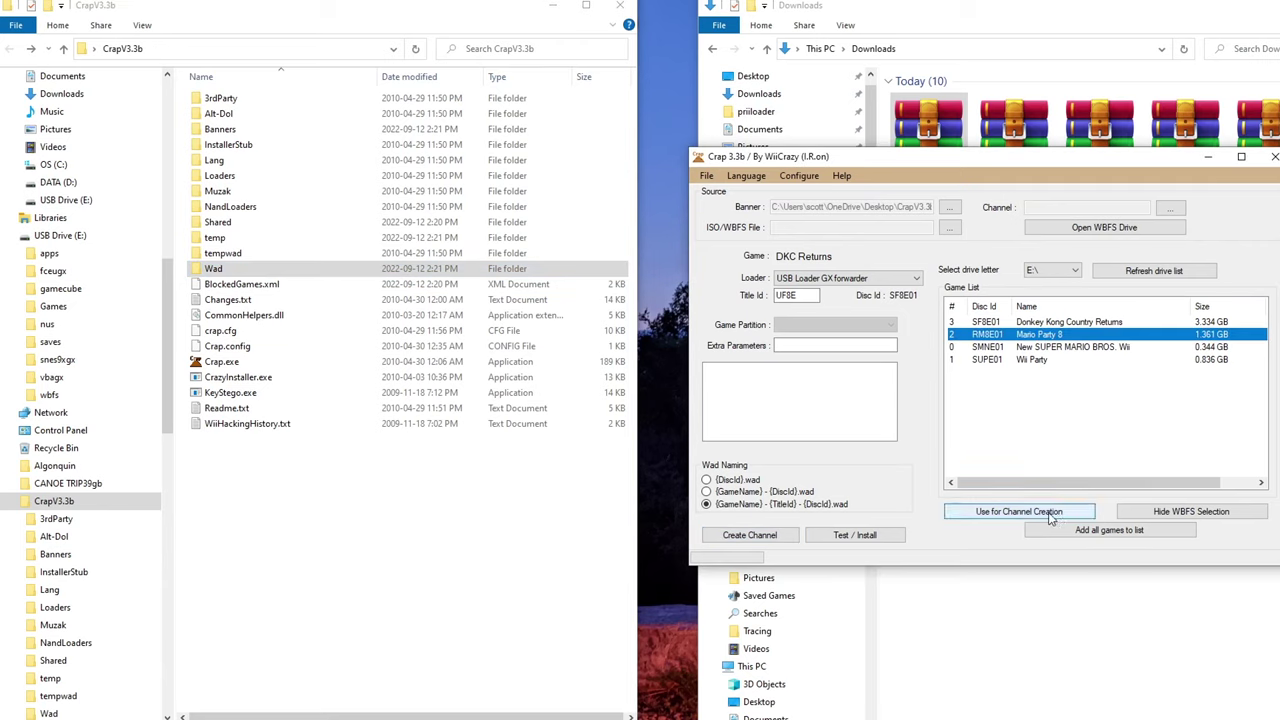
pyautogui.click(1050, 516)
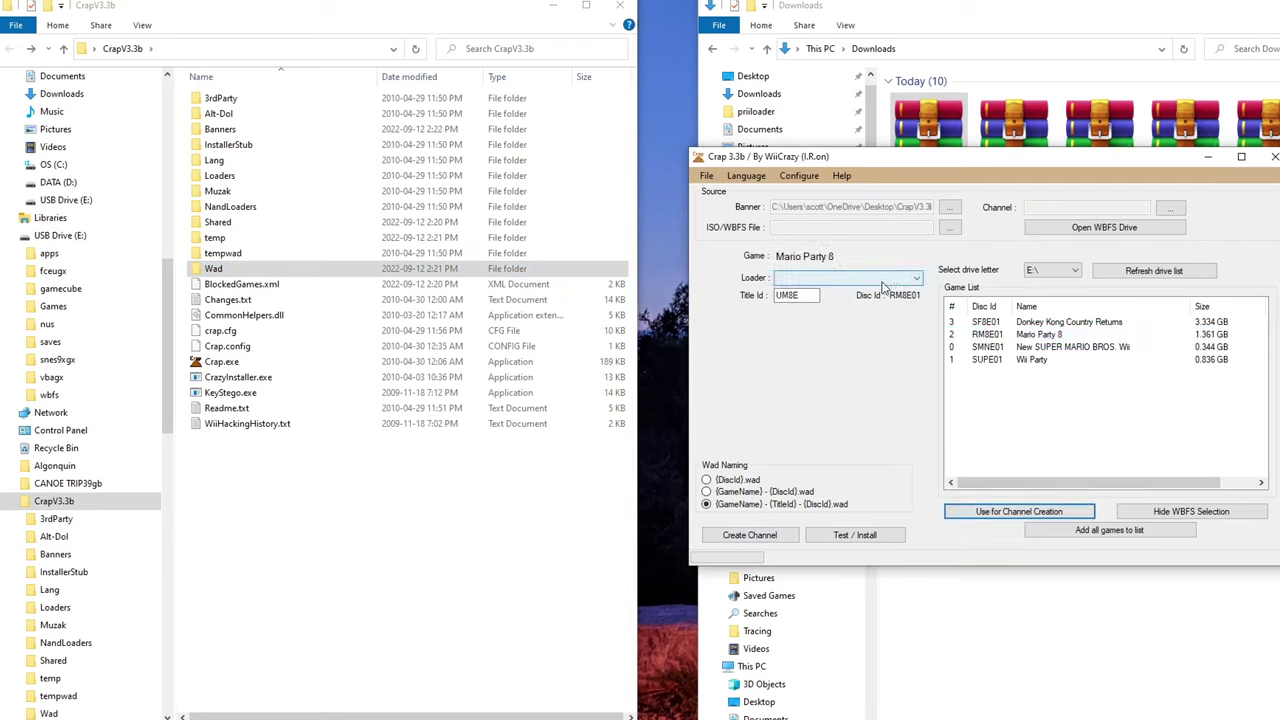
pyautogui.click(883, 280)
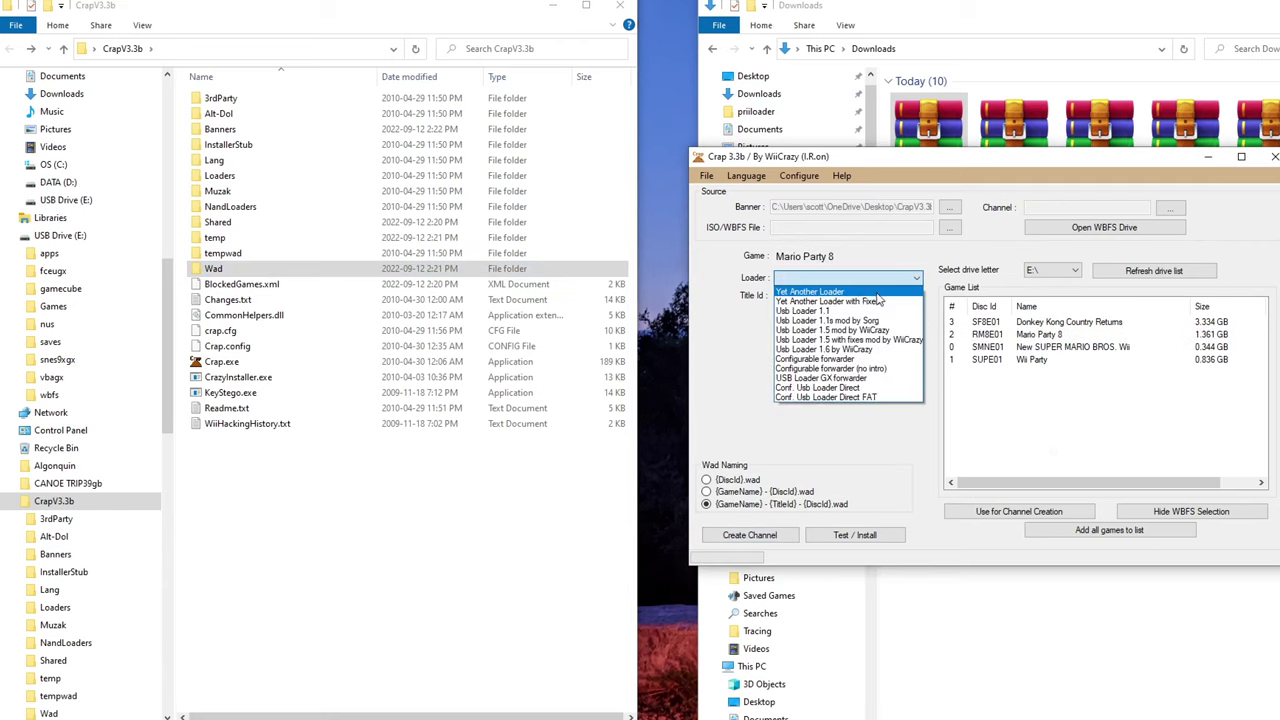
pyautogui.click(847, 380)
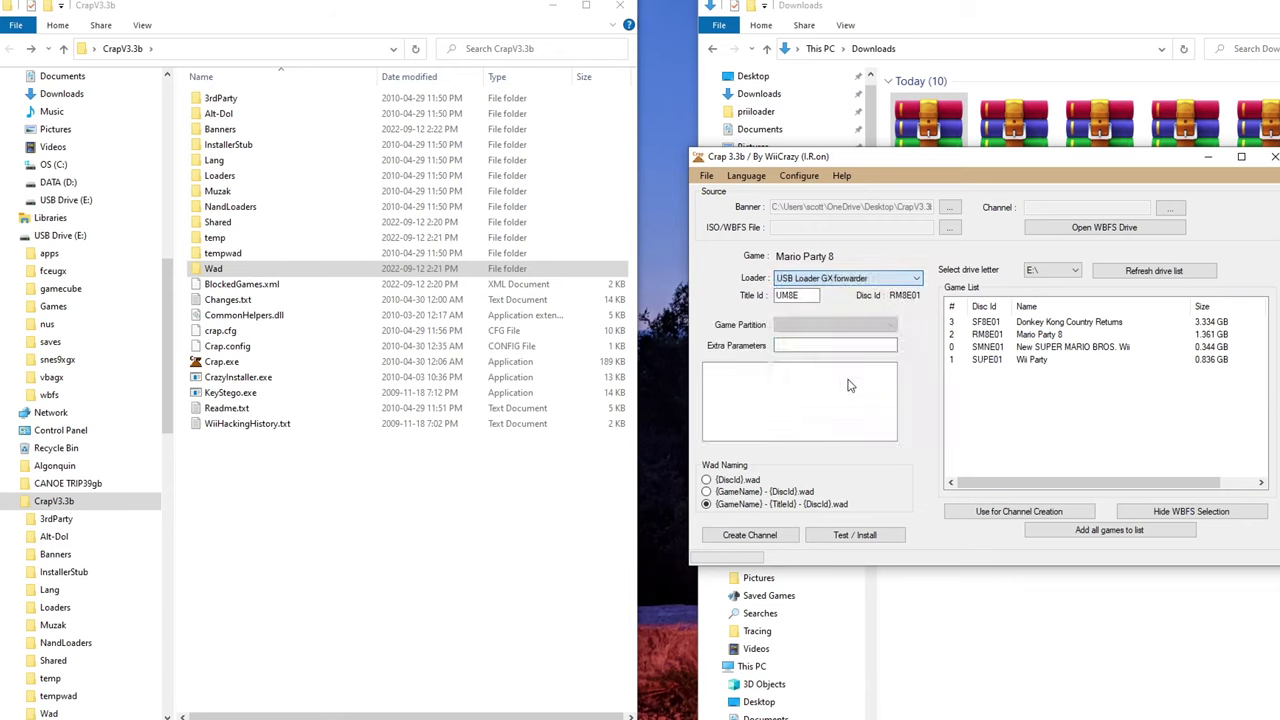
pyautogui.click(752, 536)
pyautogui.click(818, 440)
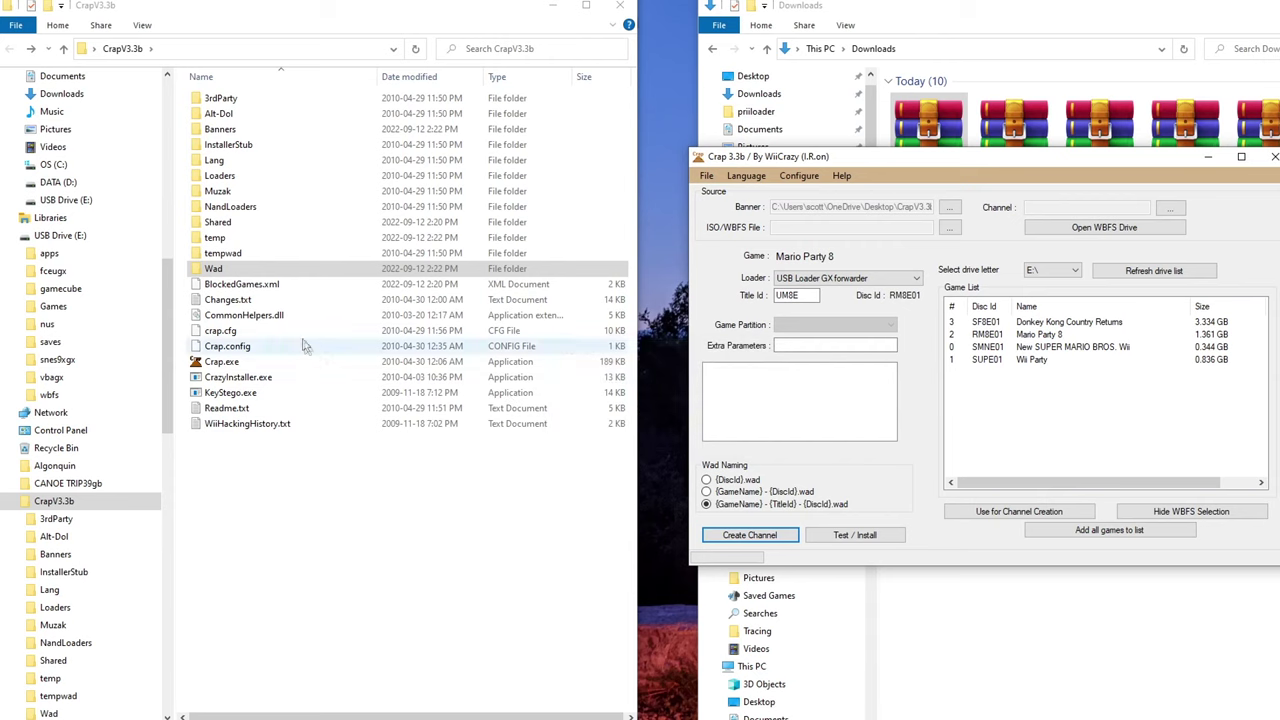
pyautogui.doubleClick(228, 253)
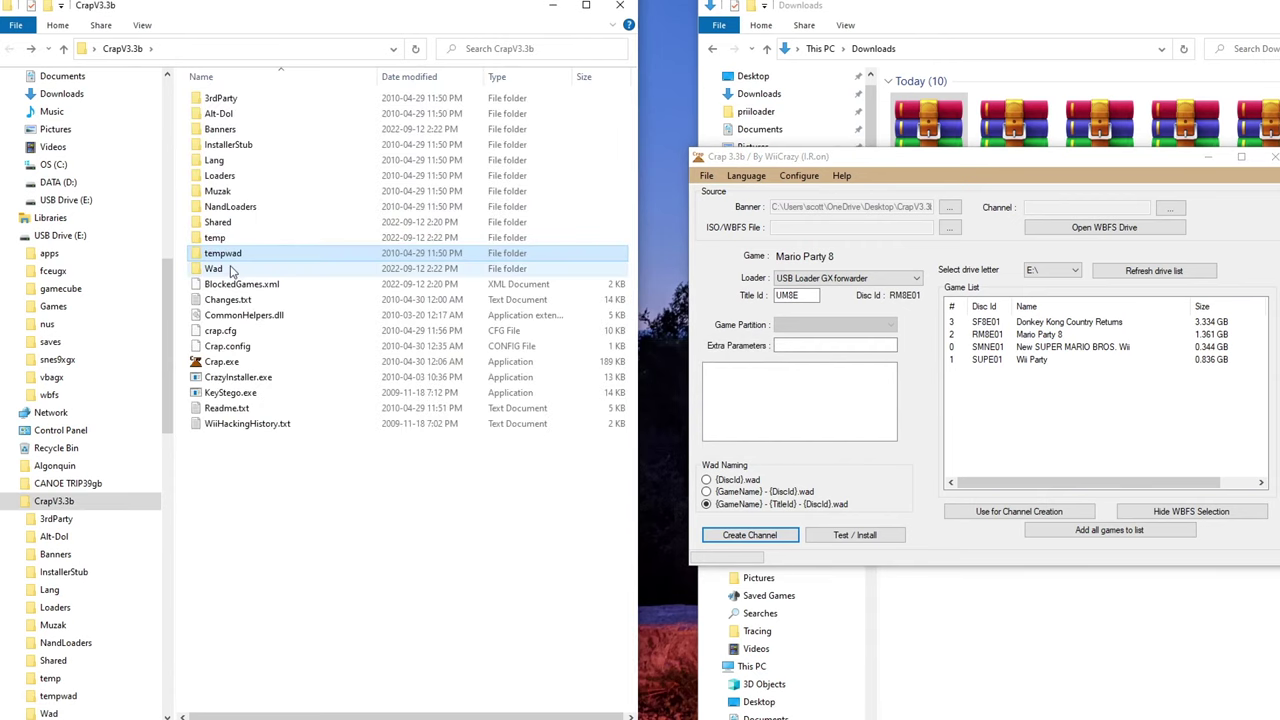
pyautogui.doubleClick(230, 270)
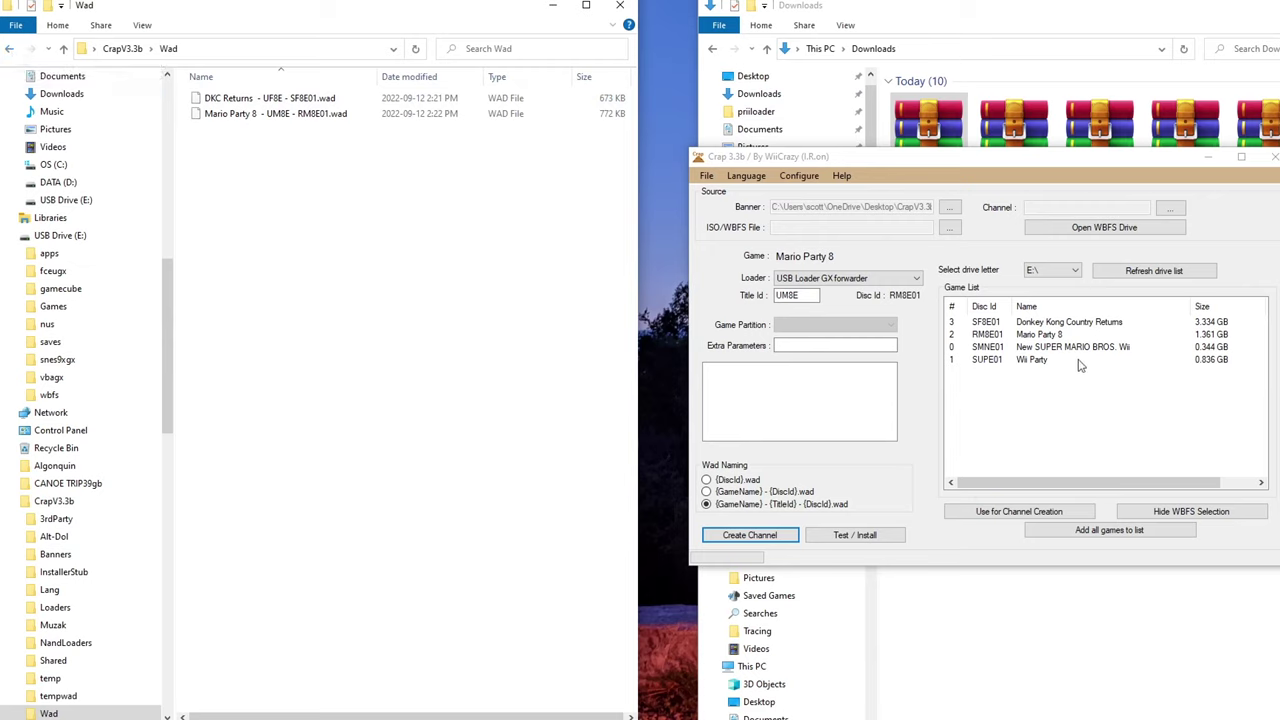
# Step: Build the Wii Party forwarder WAD (UUPE), then close Crap
pyautogui.click(1039, 361)
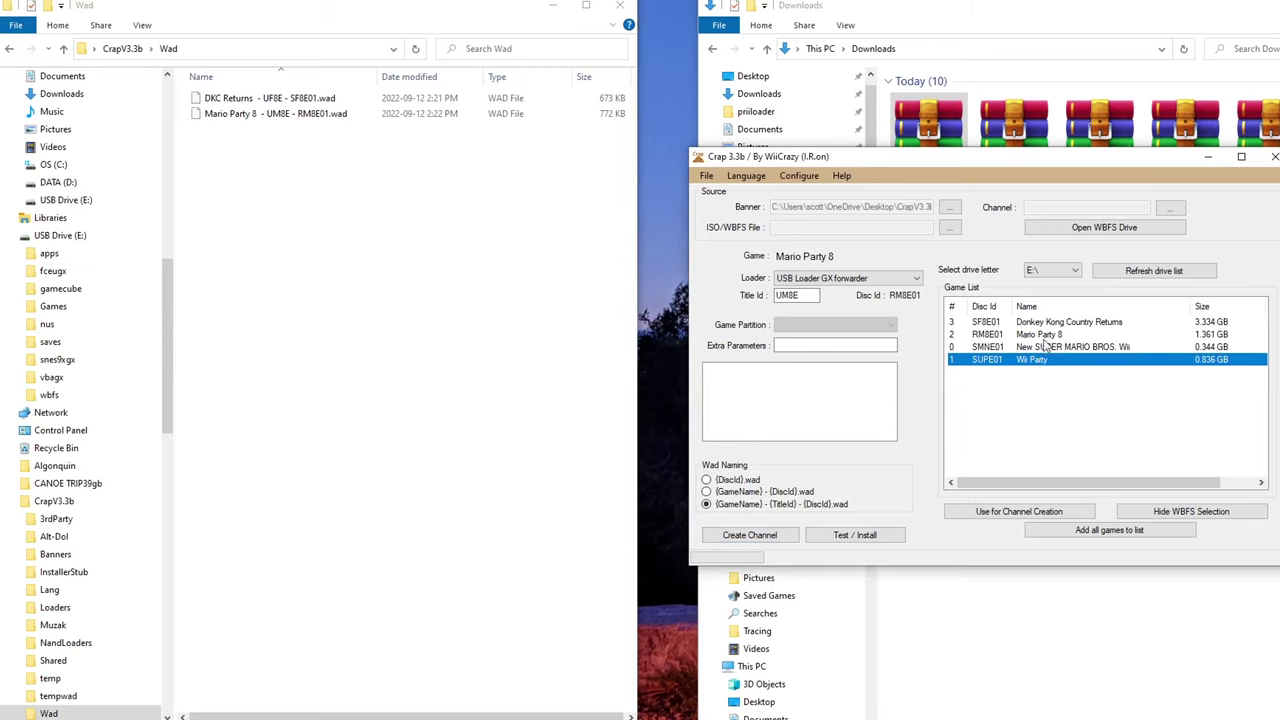
pyautogui.click(1034, 512)
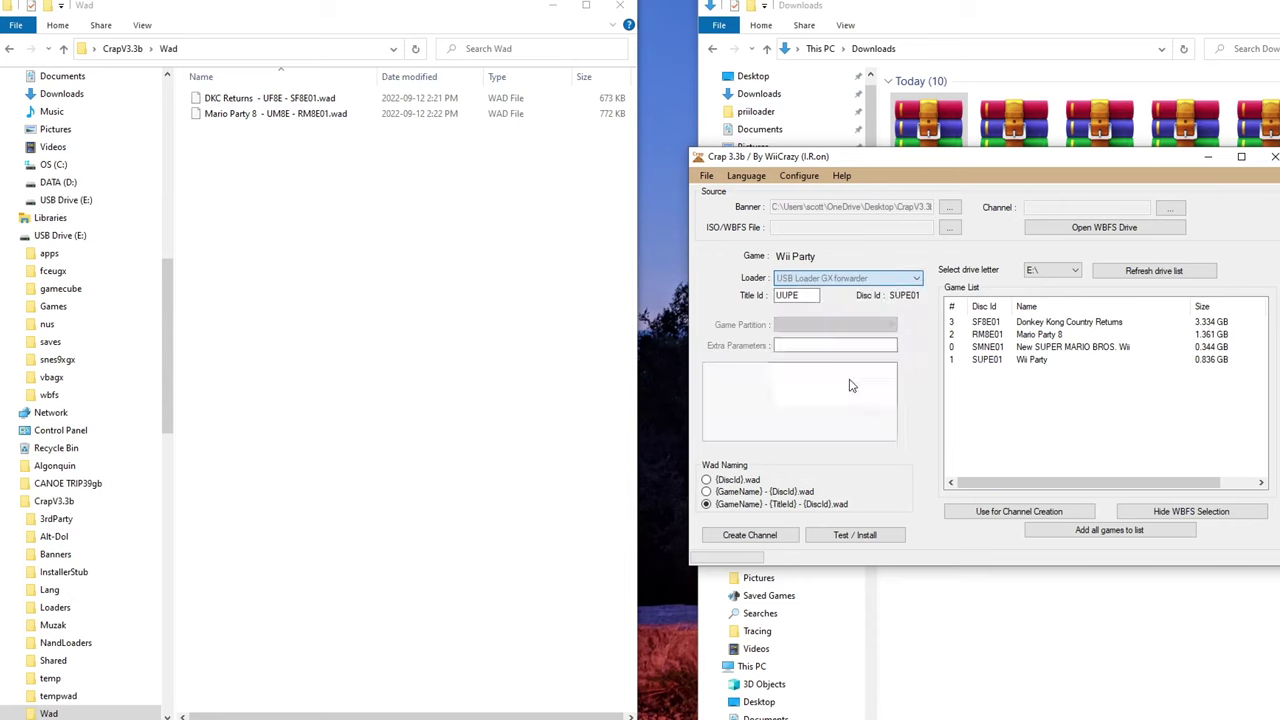
pyautogui.click(755, 538)
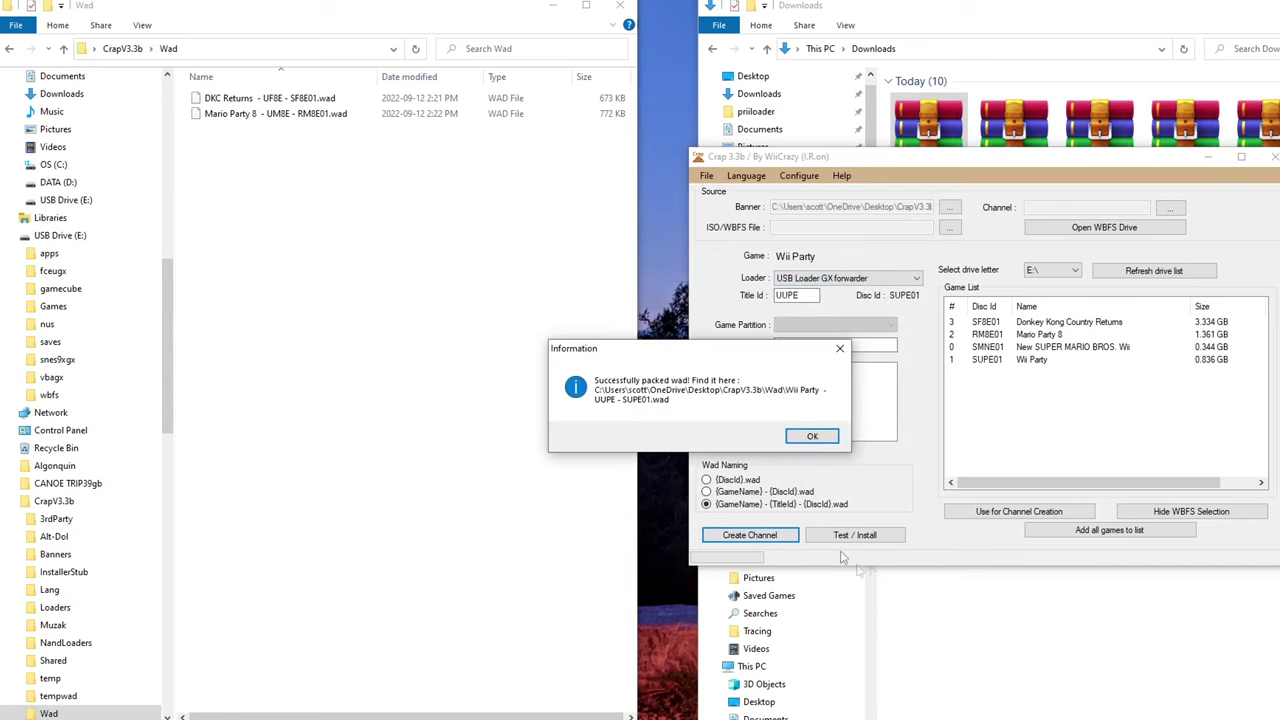
pyautogui.click(808, 440)
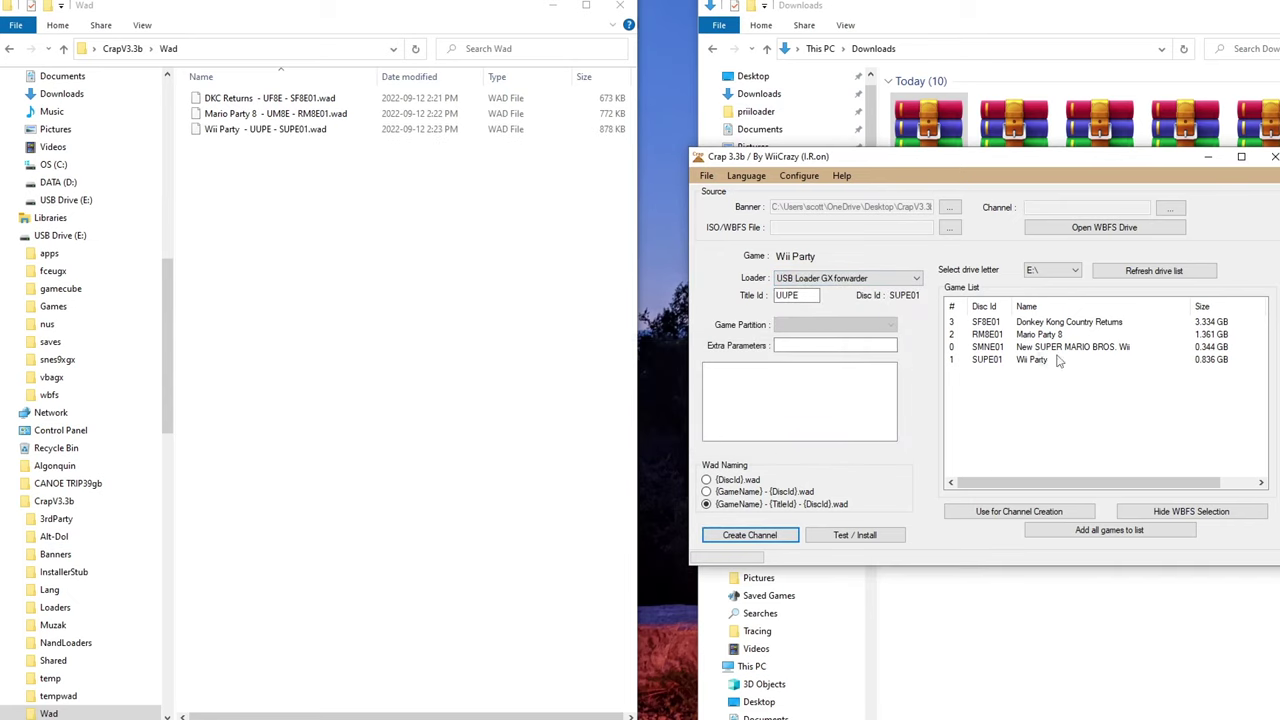
pyautogui.click(1272, 158)
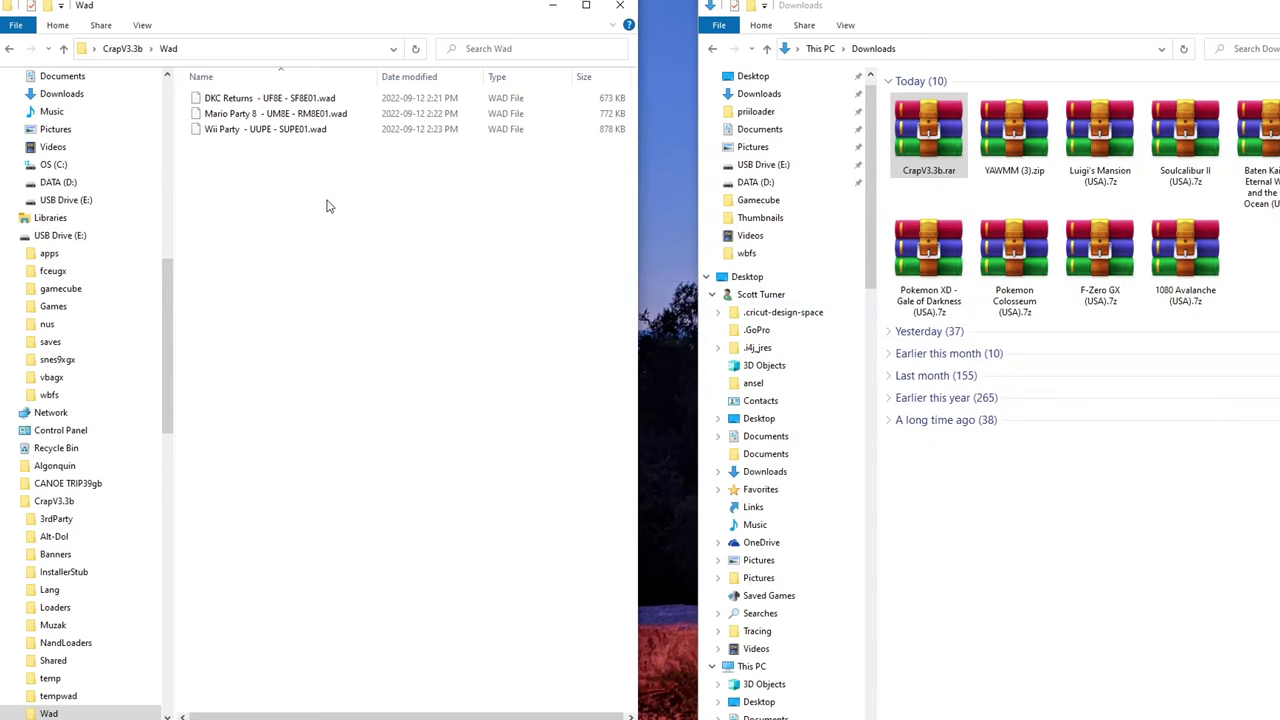
# Step: Snap the USB Drive (E:) window beside the CrapV3.3b folder window
pyautogui.click(10, 50)
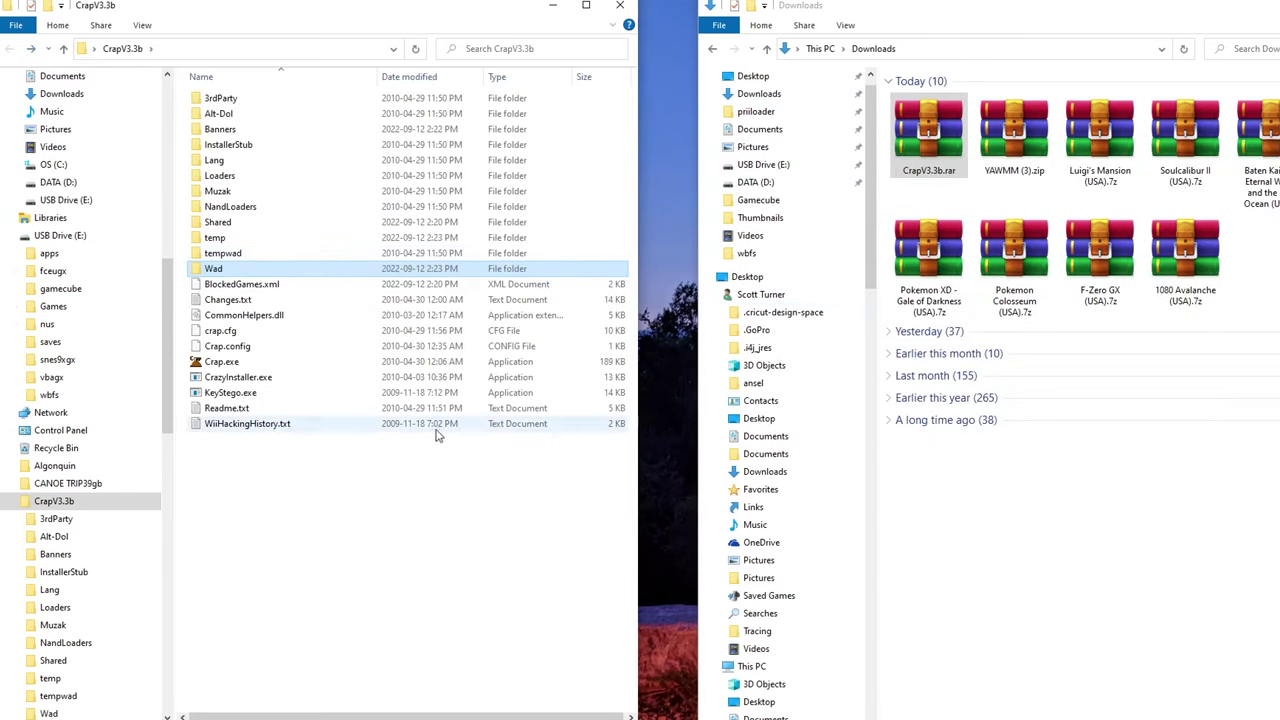
pyautogui.click(620, 718)
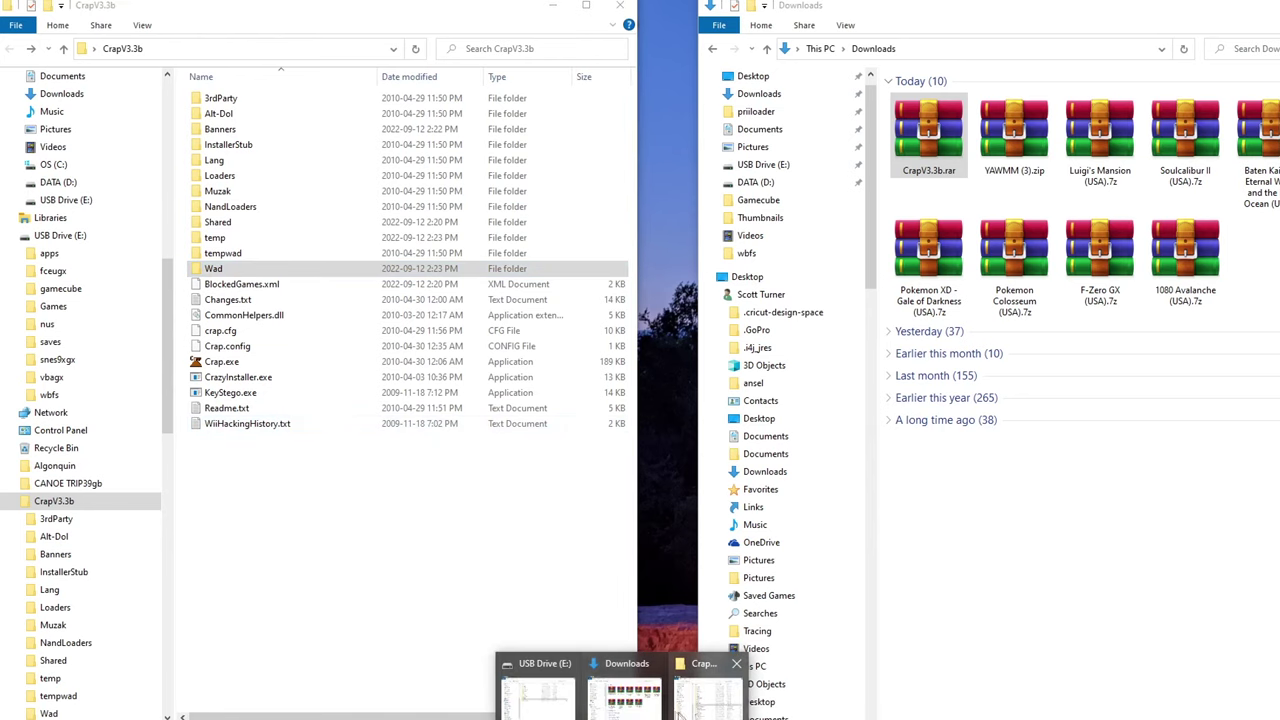
pyautogui.click(537, 697)
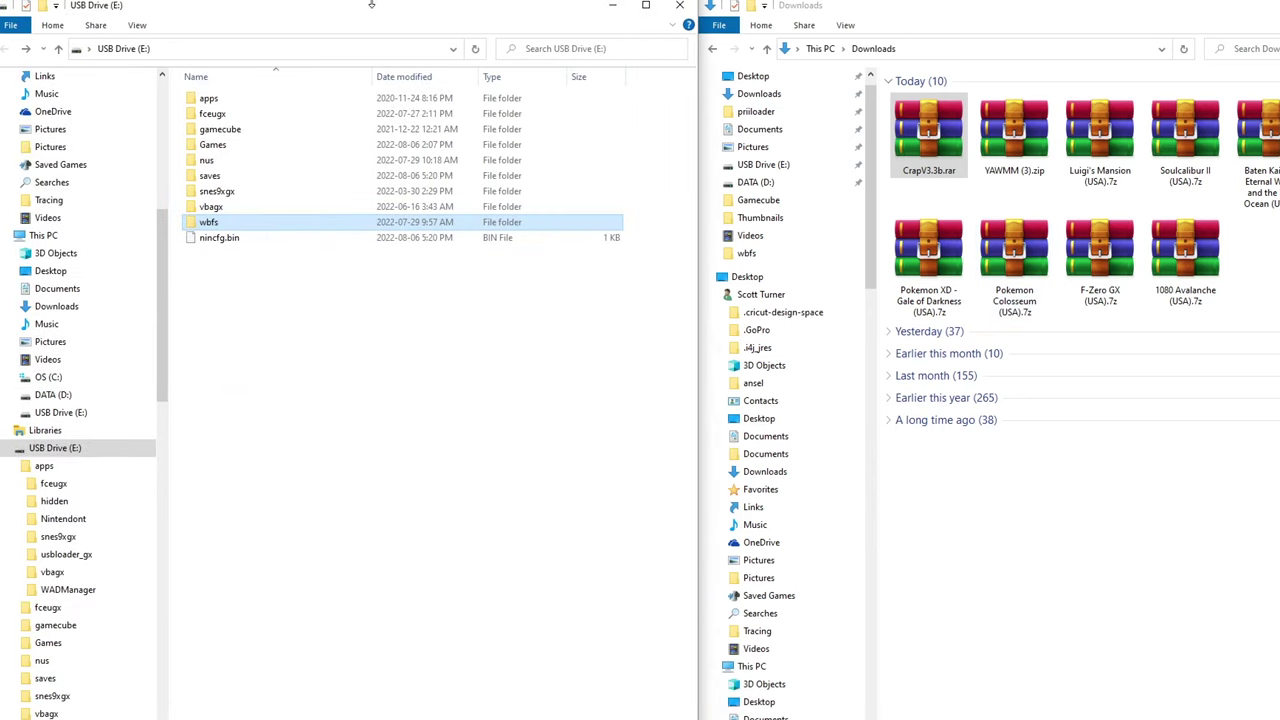
pyautogui.press('super+Right')
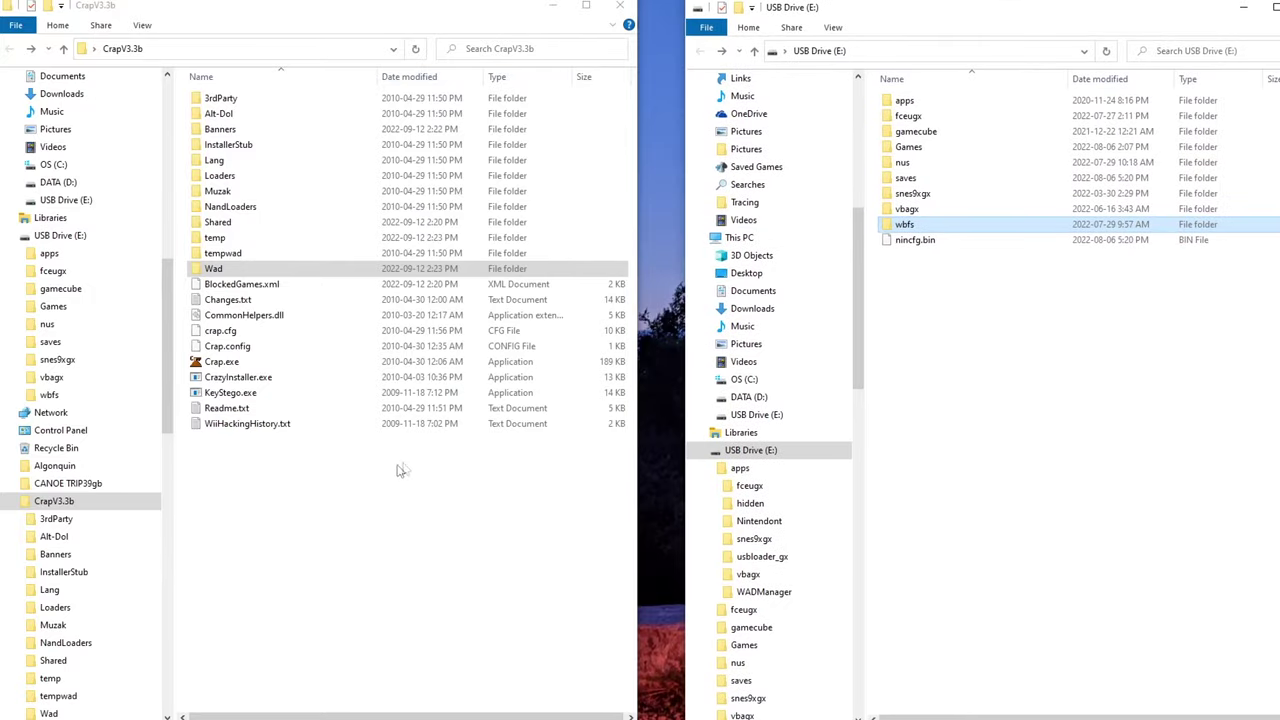
# Step: Copy the Wad folder onto the USB drive and check the three WADs arrived
pyautogui.rightClick(232, 269)
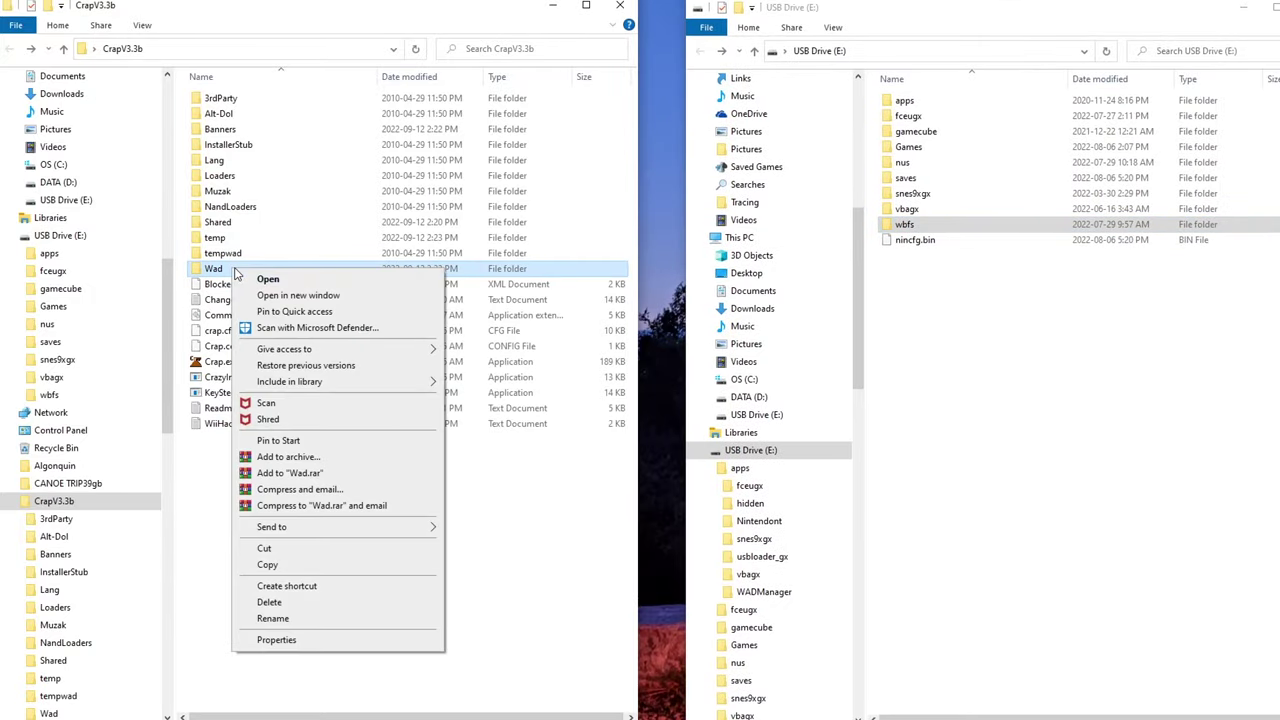
pyautogui.click(272, 566)
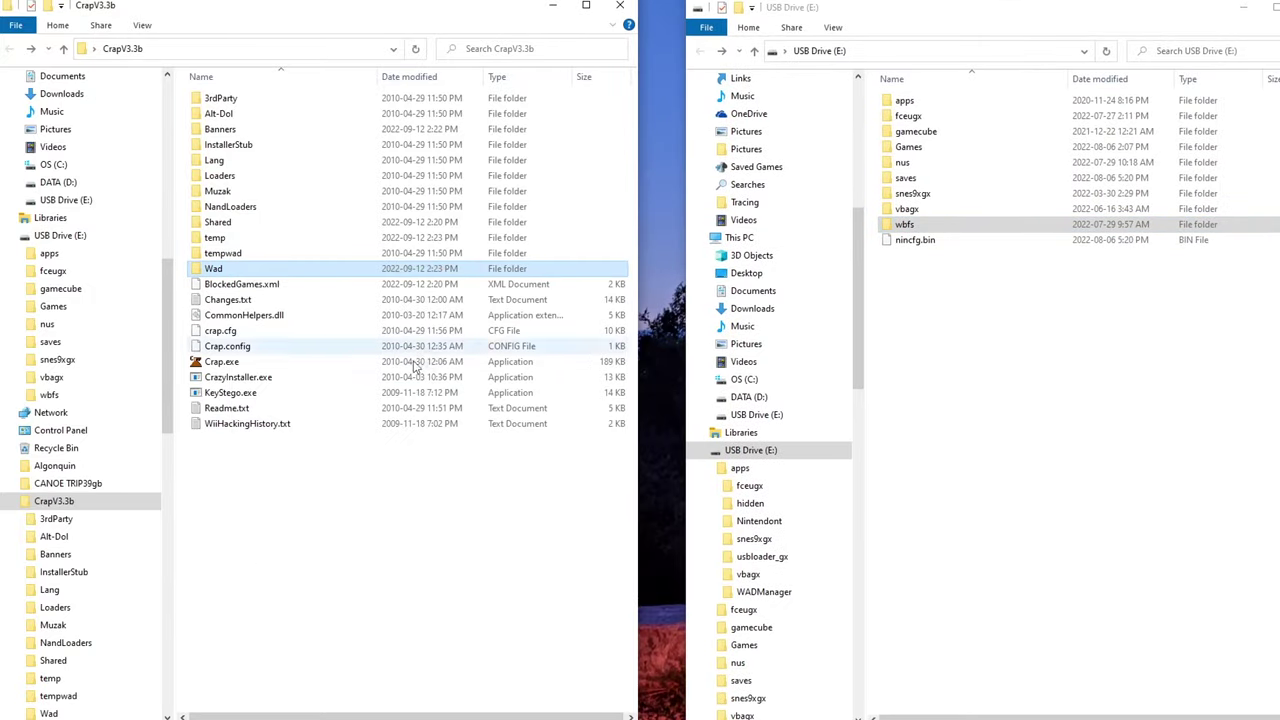
pyautogui.rightClick(939, 292)
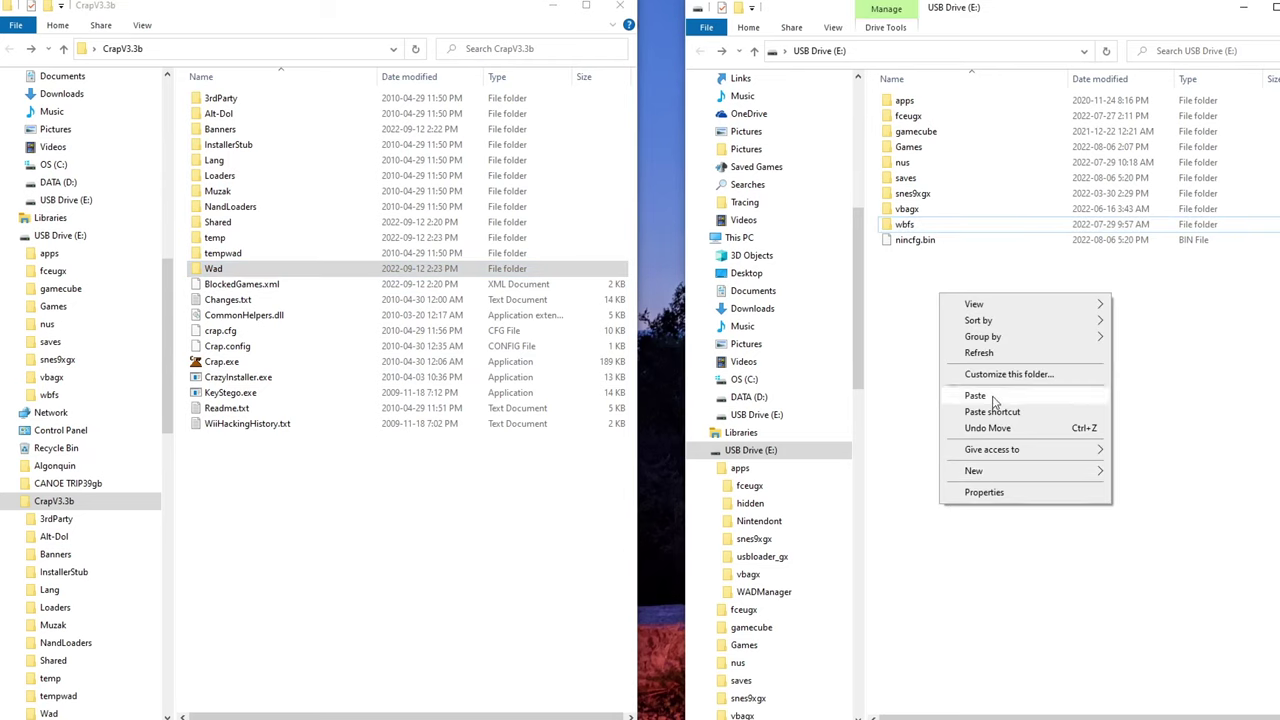
pyautogui.click(996, 393)
pyautogui.doubleClick(905, 256)
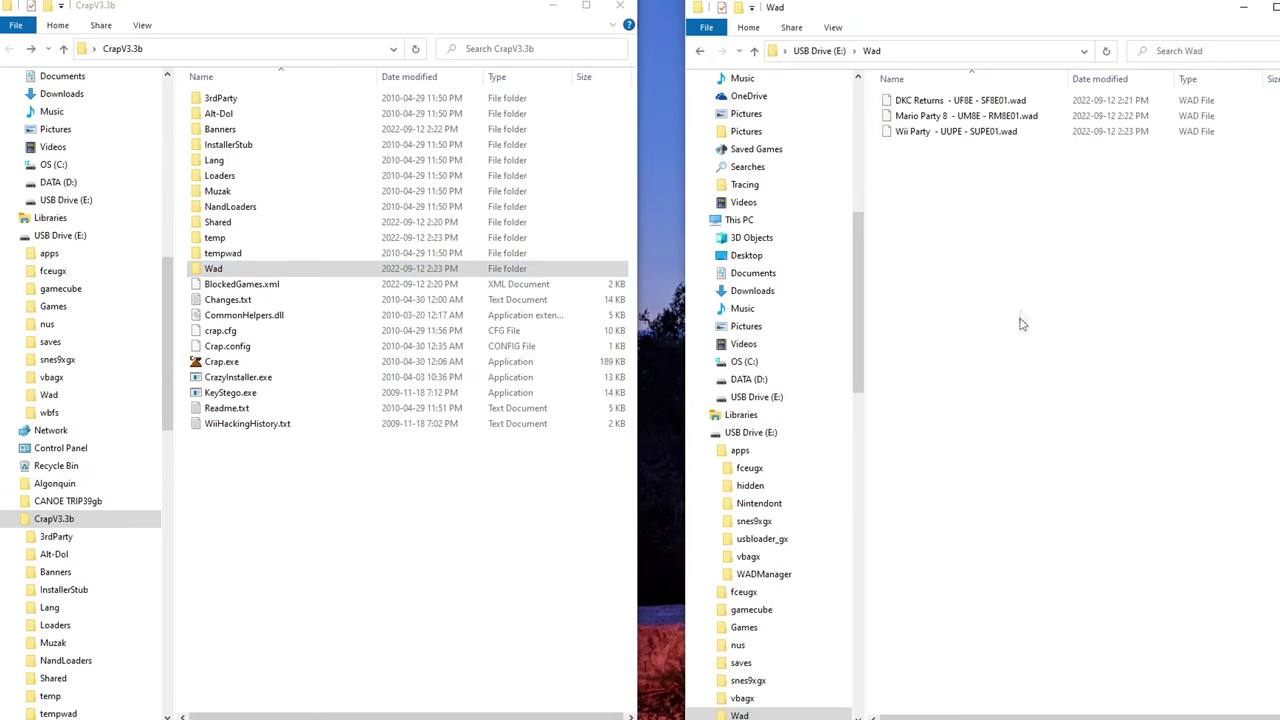
pyautogui.moveTo(965, 168); pyautogui.dragTo(962, 104)
pyautogui.click(948, 214)
pyautogui.click(699, 50)
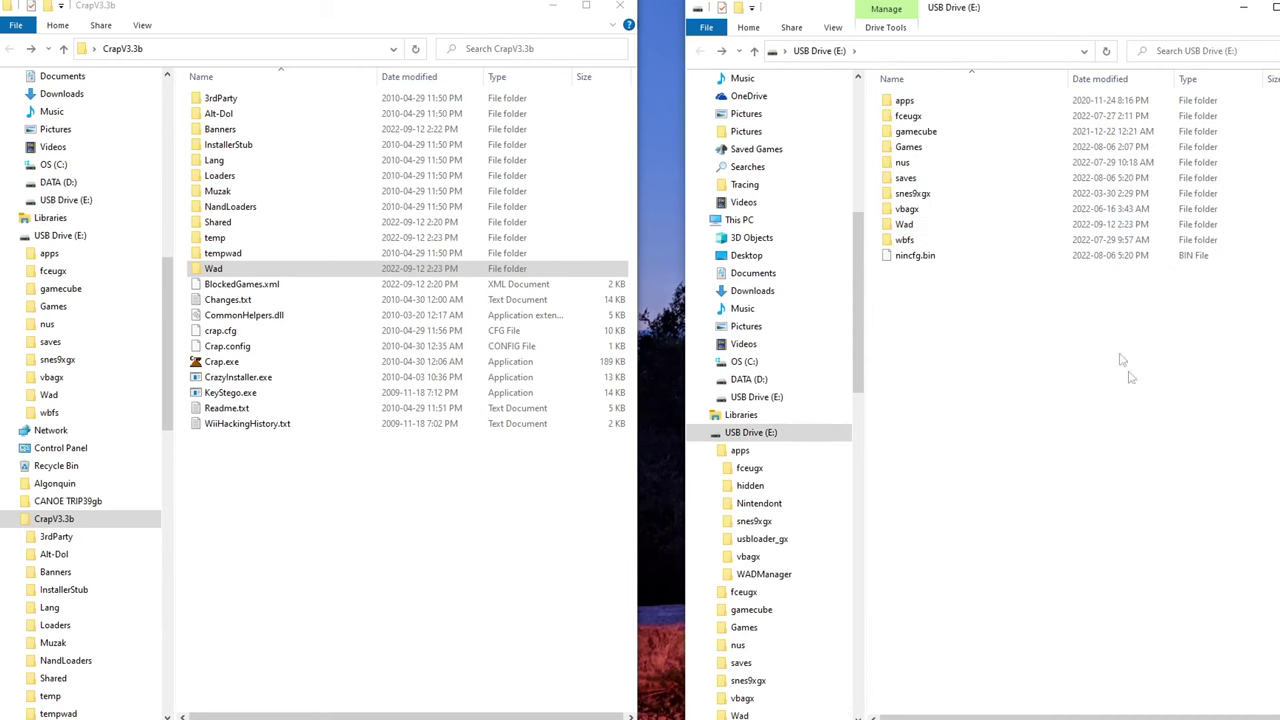
# Step: Close the CrapV3.3b window and eject the USB drive
pyautogui.click(620, 5)
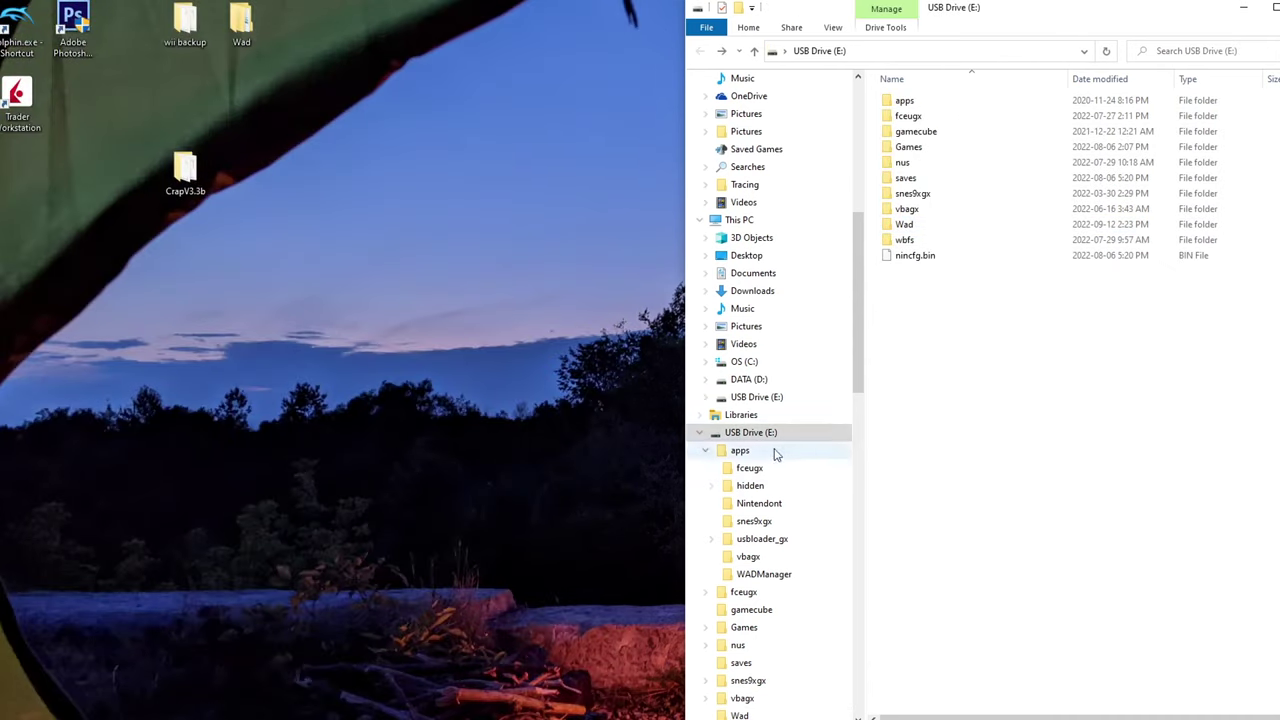
pyautogui.rightClick(769, 436)
pyautogui.click(808, 301)
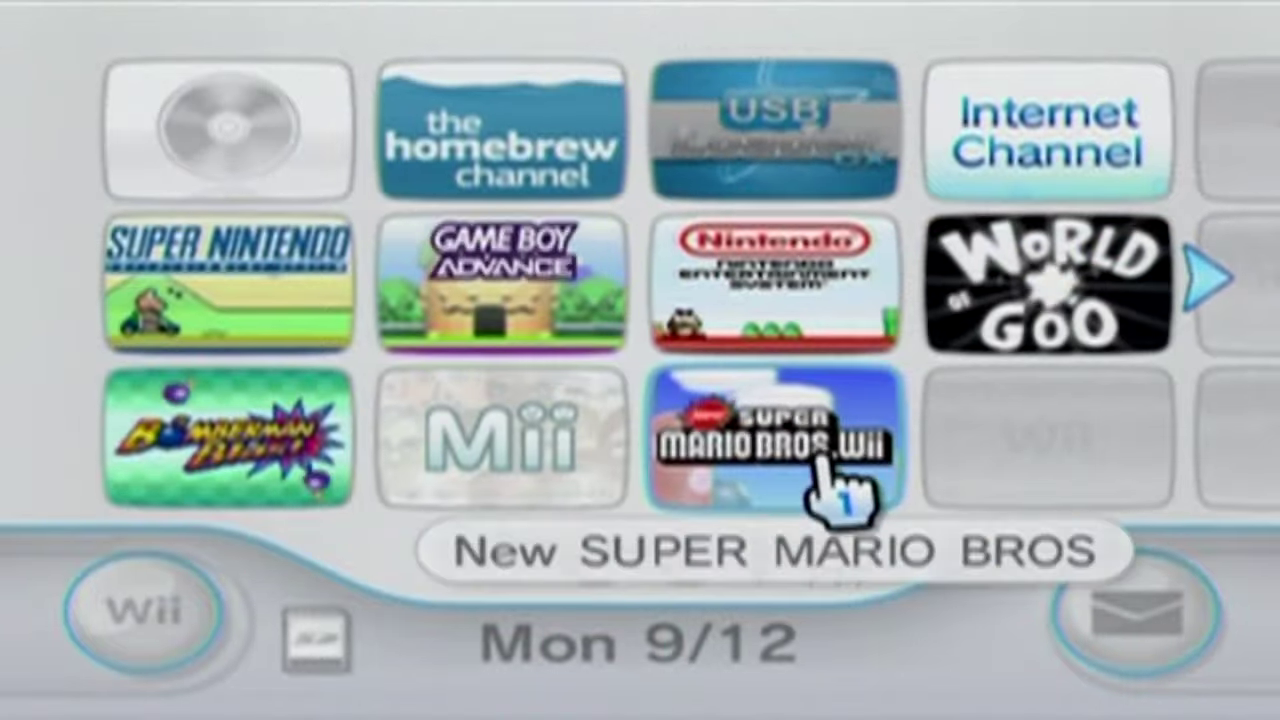
# Step: Start the Homebrew Channel and launch Yet Another WAD Manager Mod from its list
pyautogui.click(575, 150)
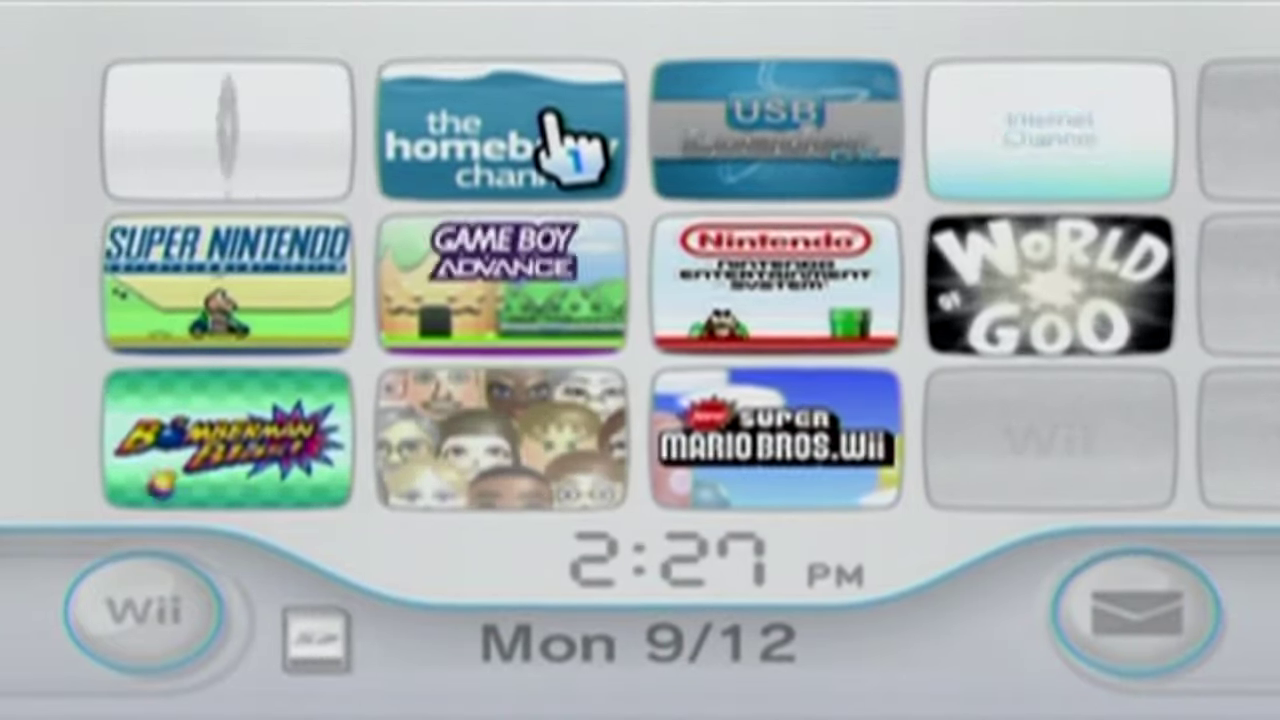
pyautogui.click(888, 600)
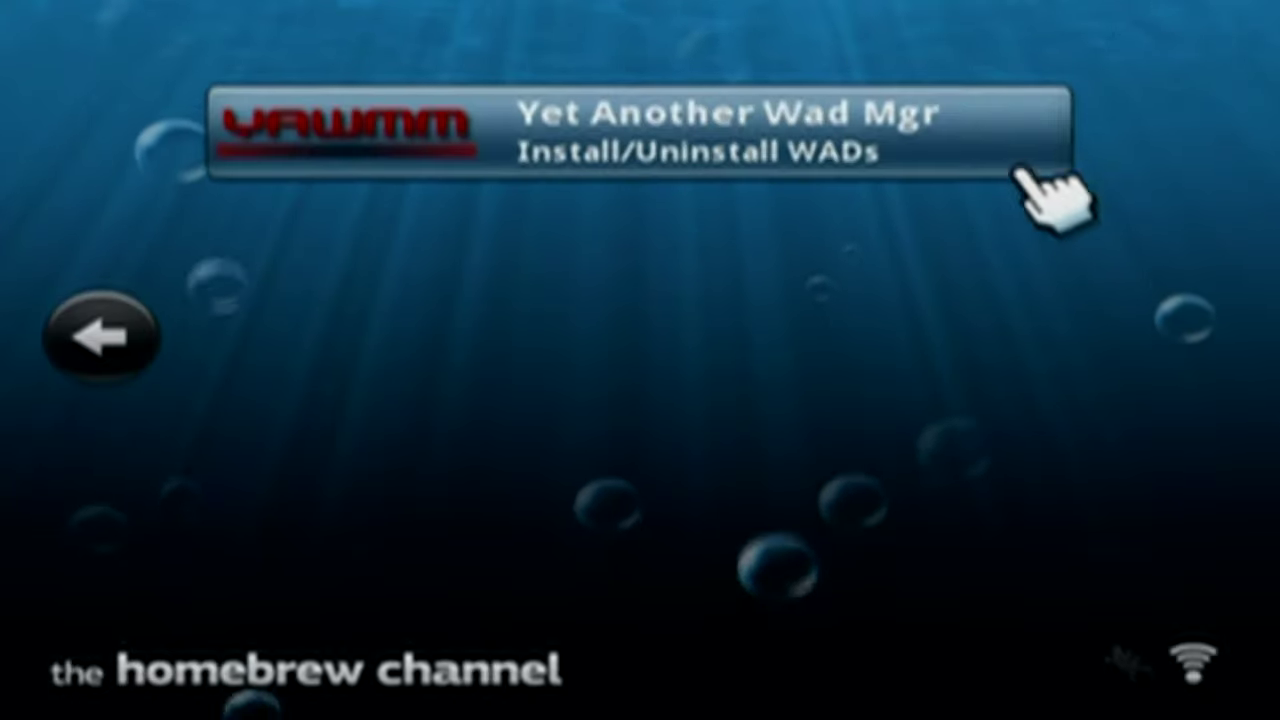
pyautogui.click(652, 112)
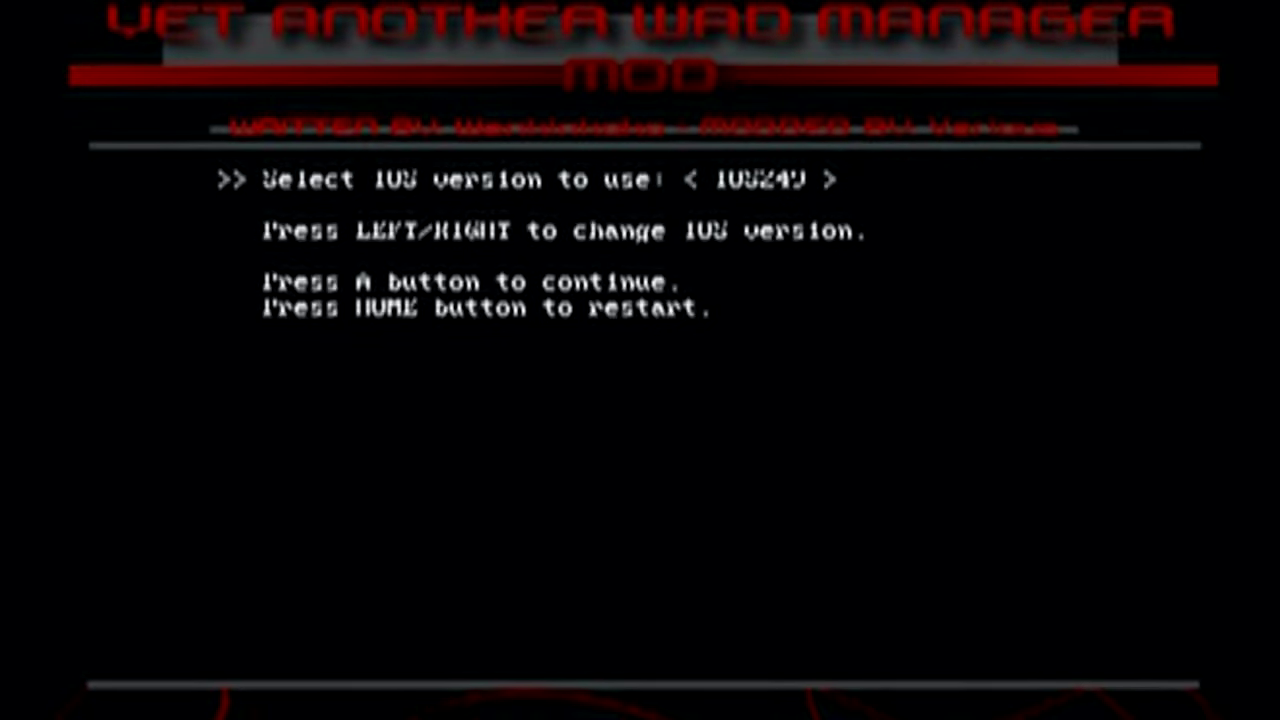
# Step: Keep IOS249 and pick USB 2.0 Mass Storage Device as the WAD source
pyautogui.press('a')
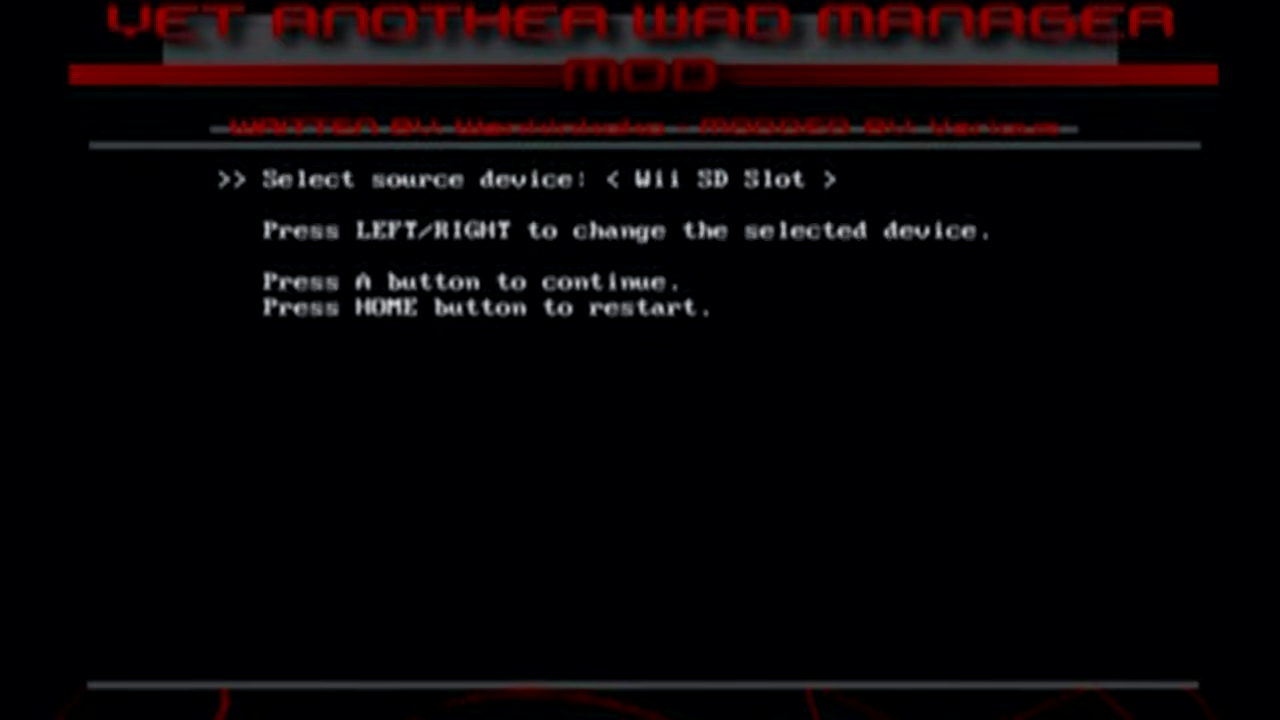
pyautogui.press('Left')
pyautogui.press('Right')
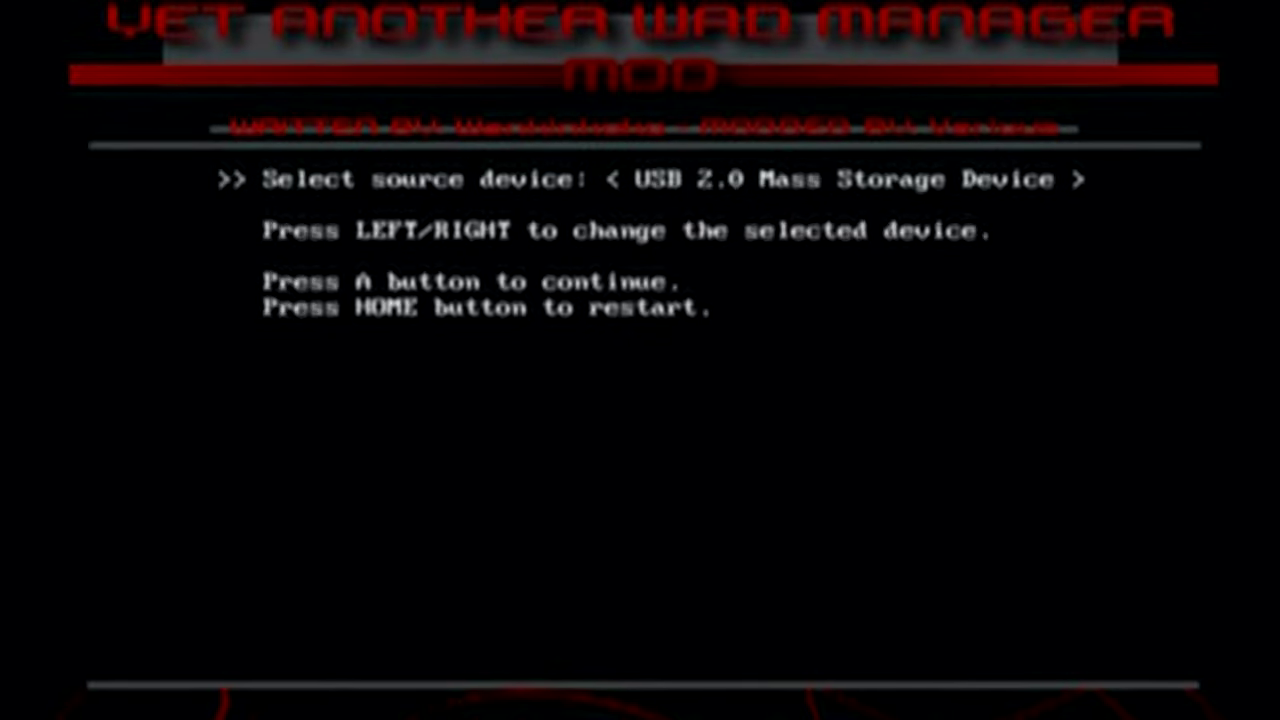
pyautogui.press('Left')
pyautogui.press('Right')
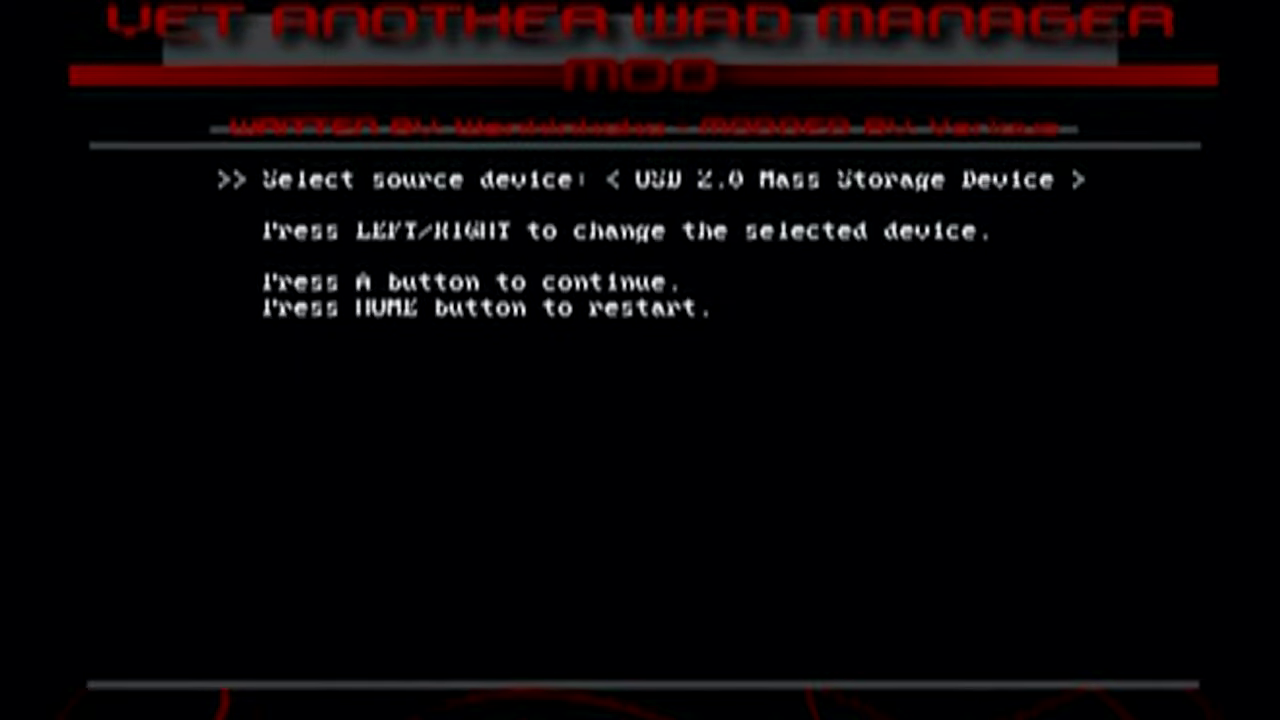
pyautogui.press('Return')
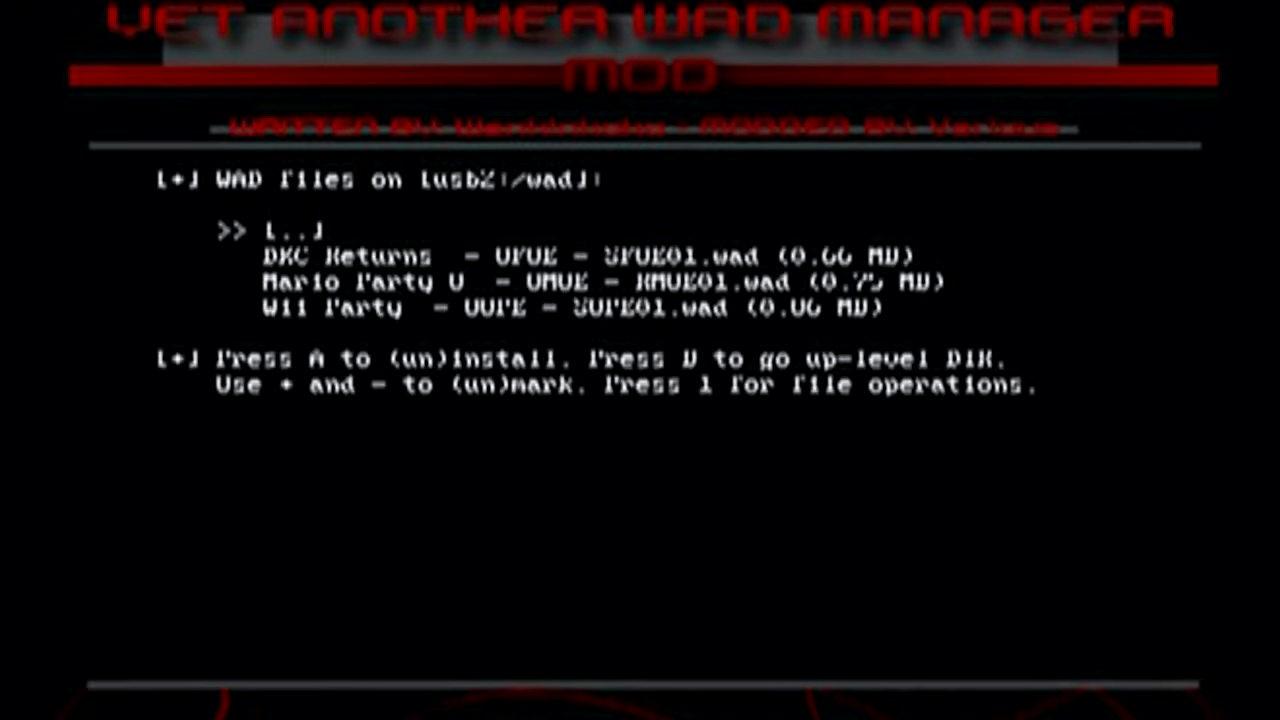
pyautogui.press('Down')
pyautogui.press('Down')
# Step: Install the DKC Returns forwarder WAD
pyautogui.press('Up')
pyautogui.press('Up')
pyautogui.press('Down')
pyautogui.press('Return')
pyautogui.press('Return')
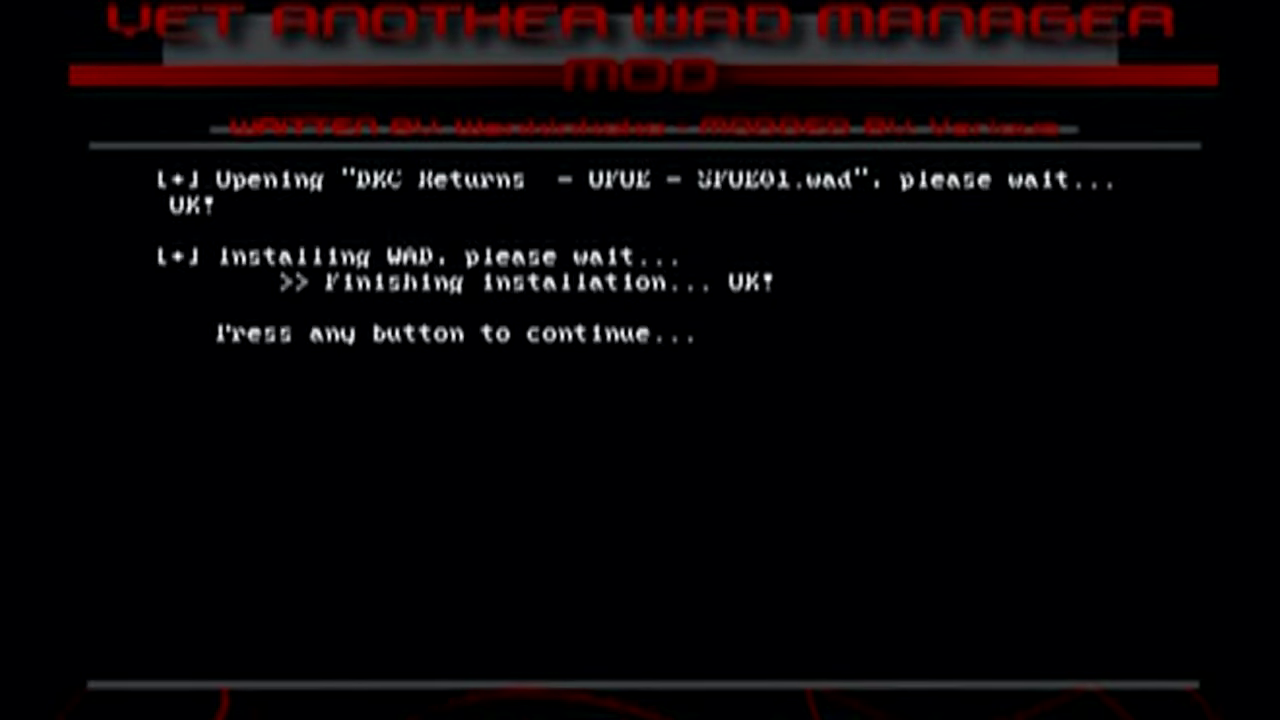
pyautogui.press('Return')
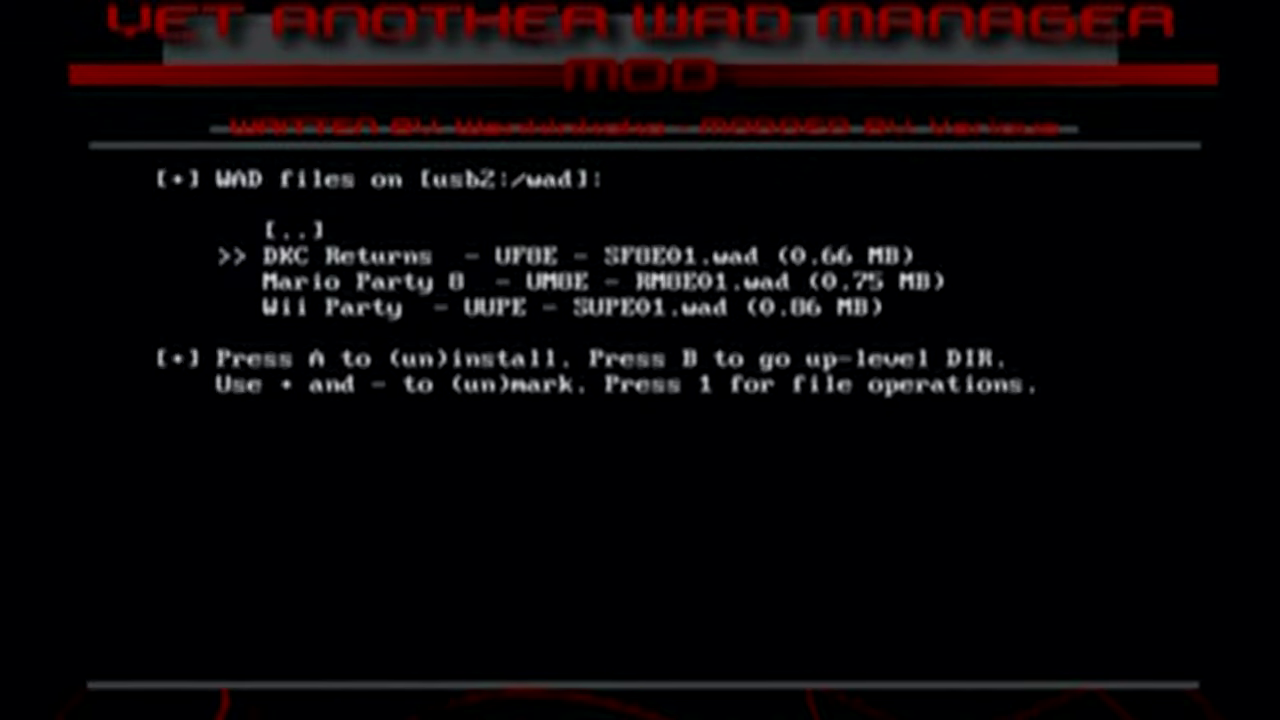
# Step: Install the Mario Party 8 forwarder WAD
pyautogui.press('Down')
pyautogui.press('Return')
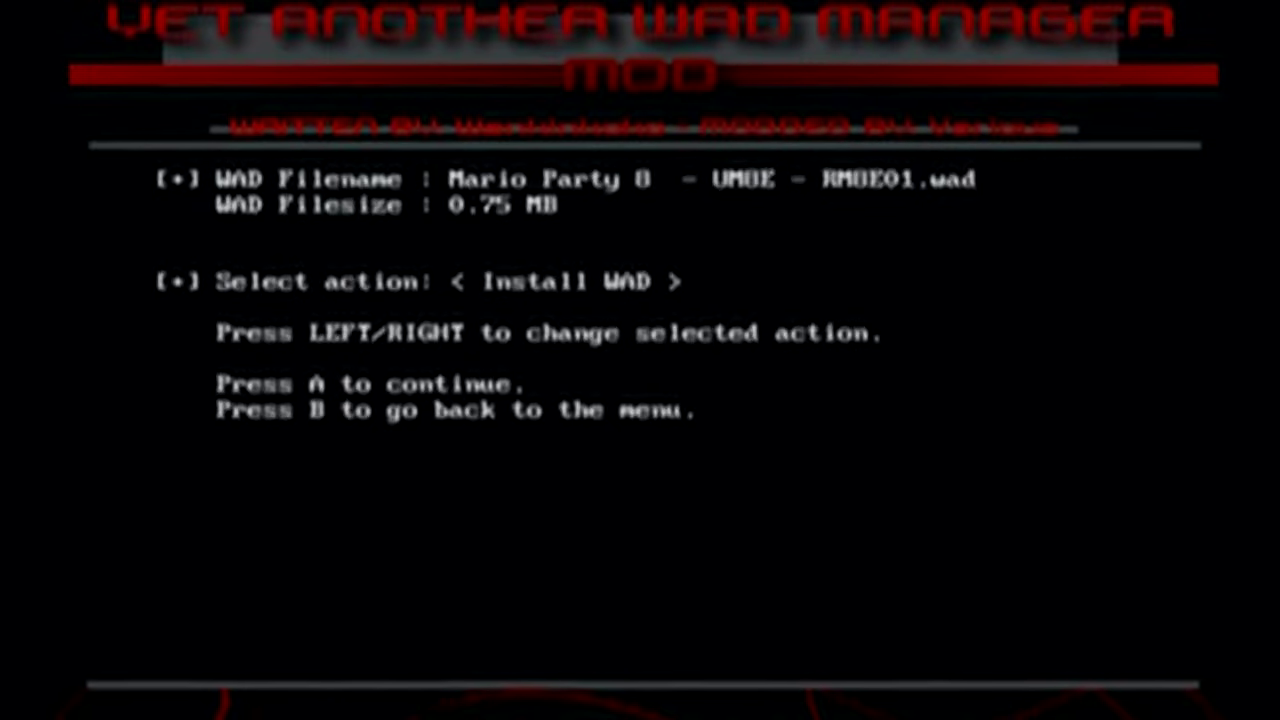
pyautogui.press('Right')
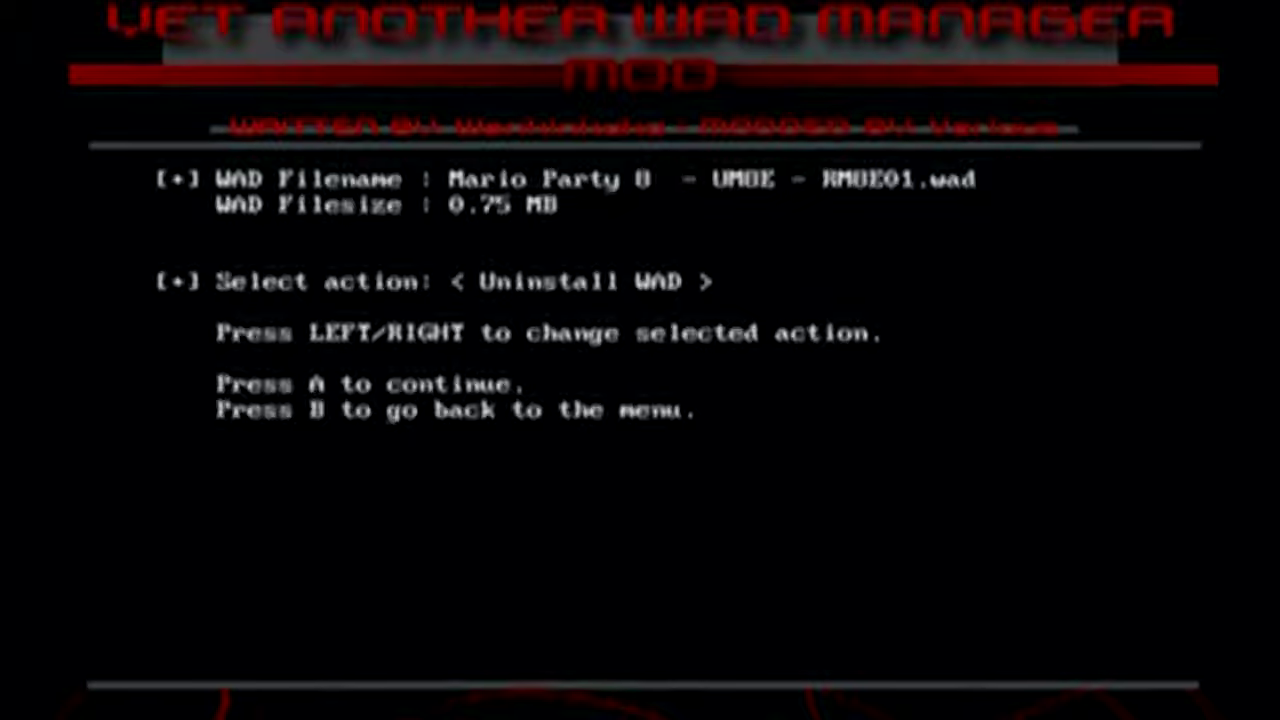
pyautogui.press('Right')
pyautogui.press('a')
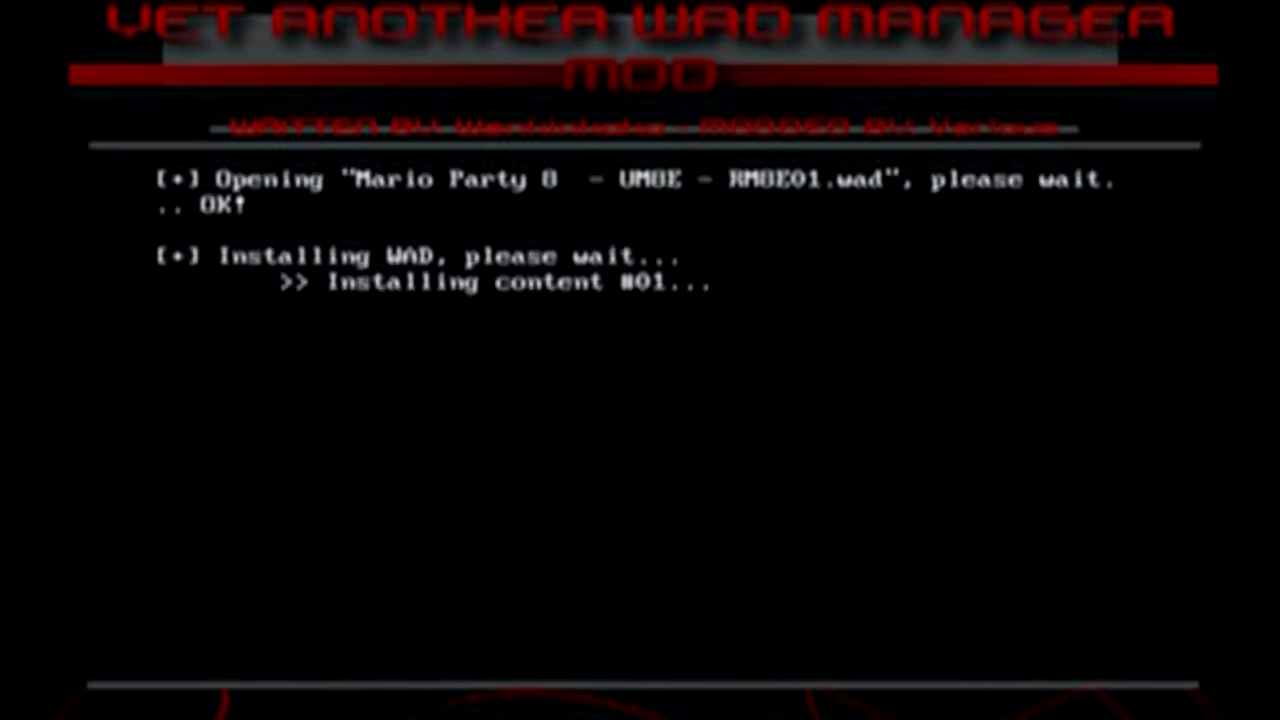
pyautogui.press('a')
# Step: Install the Wii Party forwarder WAD and return to the top of the list
pyautogui.press('Down')
pyautogui.press('a')
pyautogui.press('a')
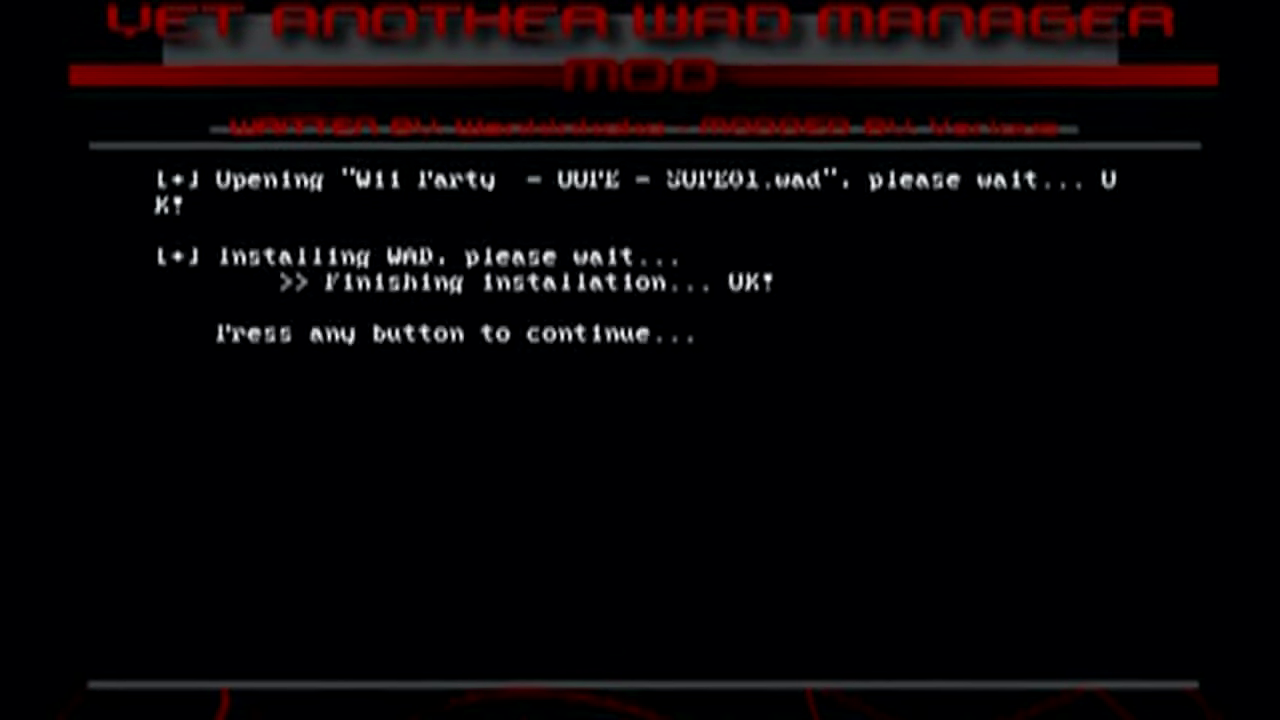
pyautogui.press('a')
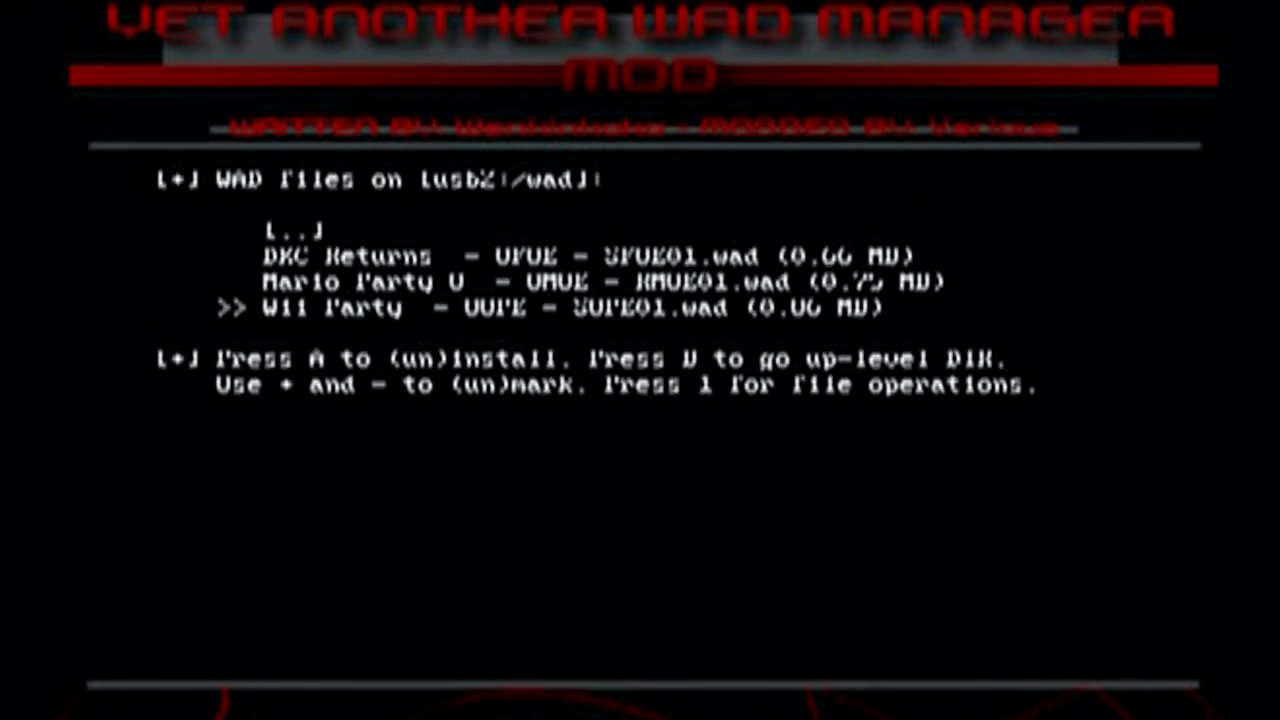
pyautogui.press('Down')
# Step: Quit the WAD manager and exit the Homebrew Channel to the Wii System Menu
pyautogui.press('Home')
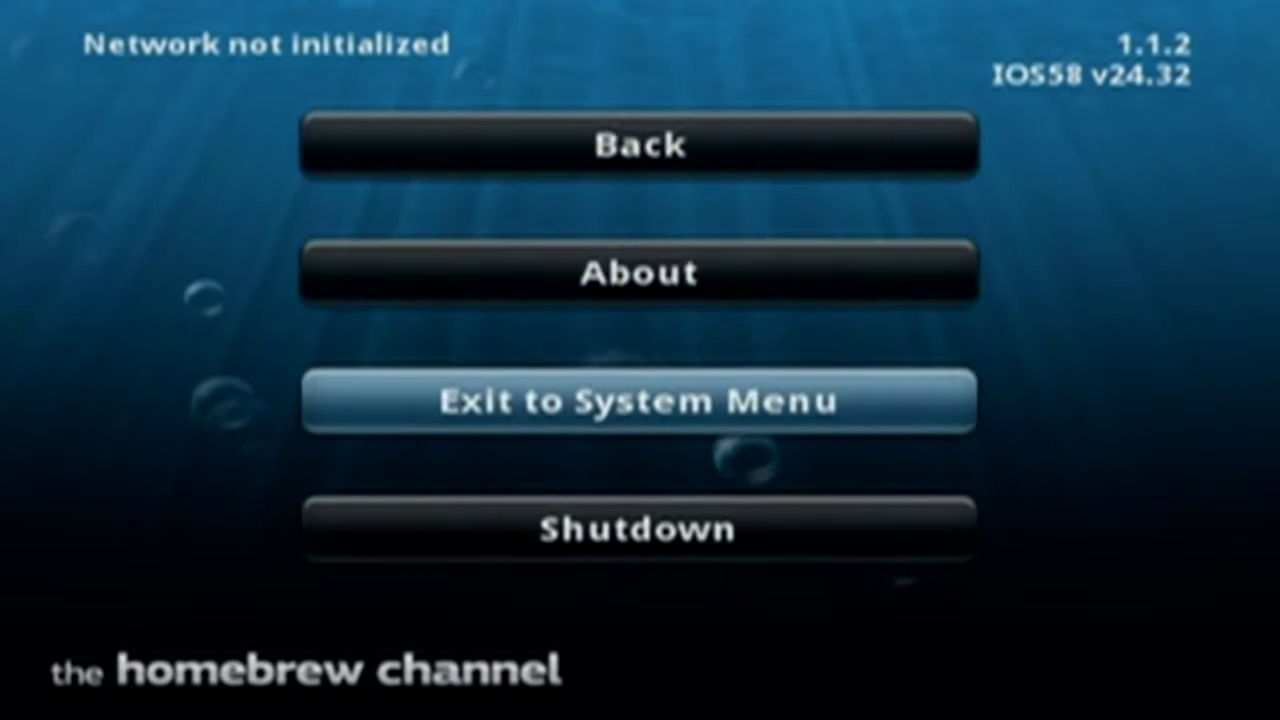
pyautogui.press('Return')
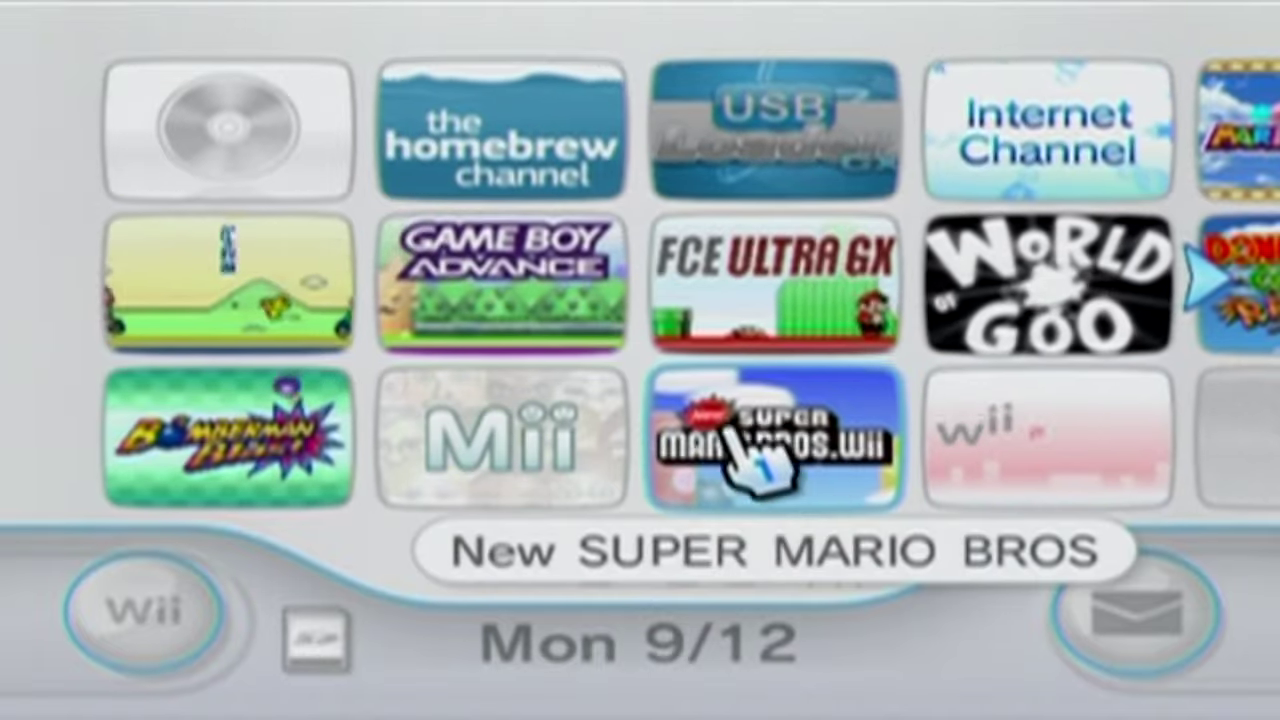
# Step: Go to the next channel page and open the new DKC Returns channel
pyautogui.press('+')
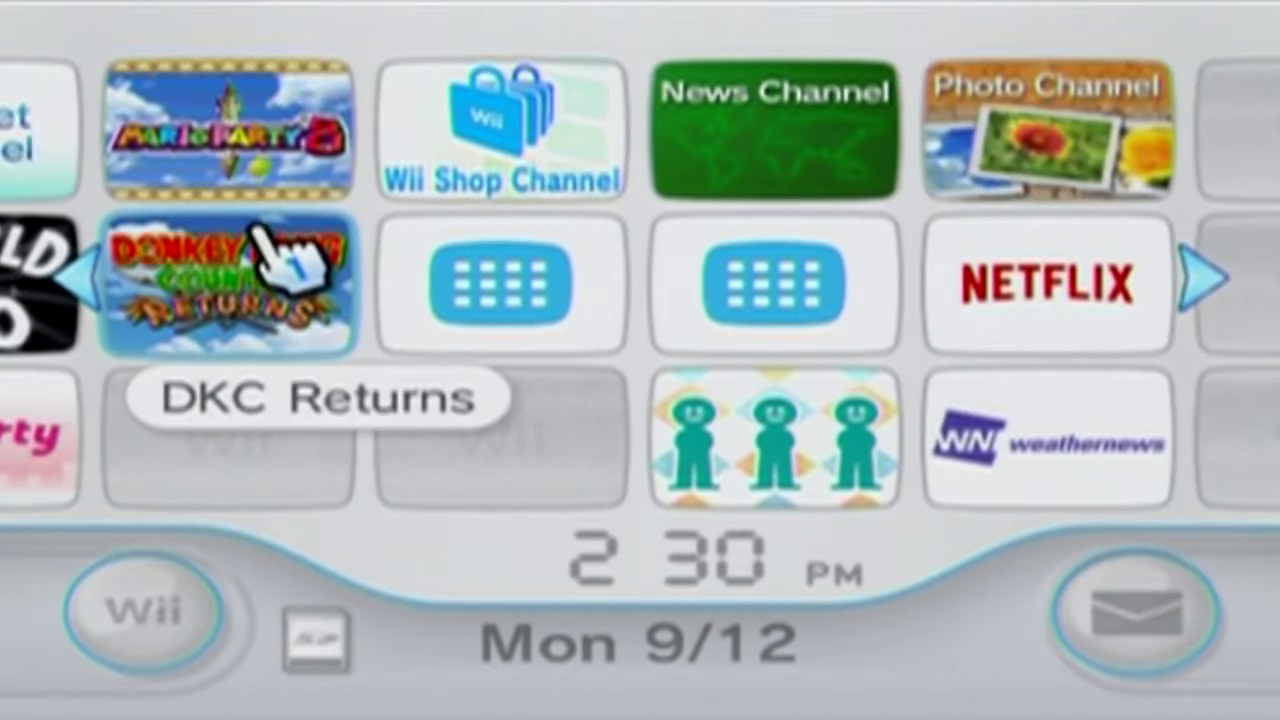
pyautogui.click(265, 285)
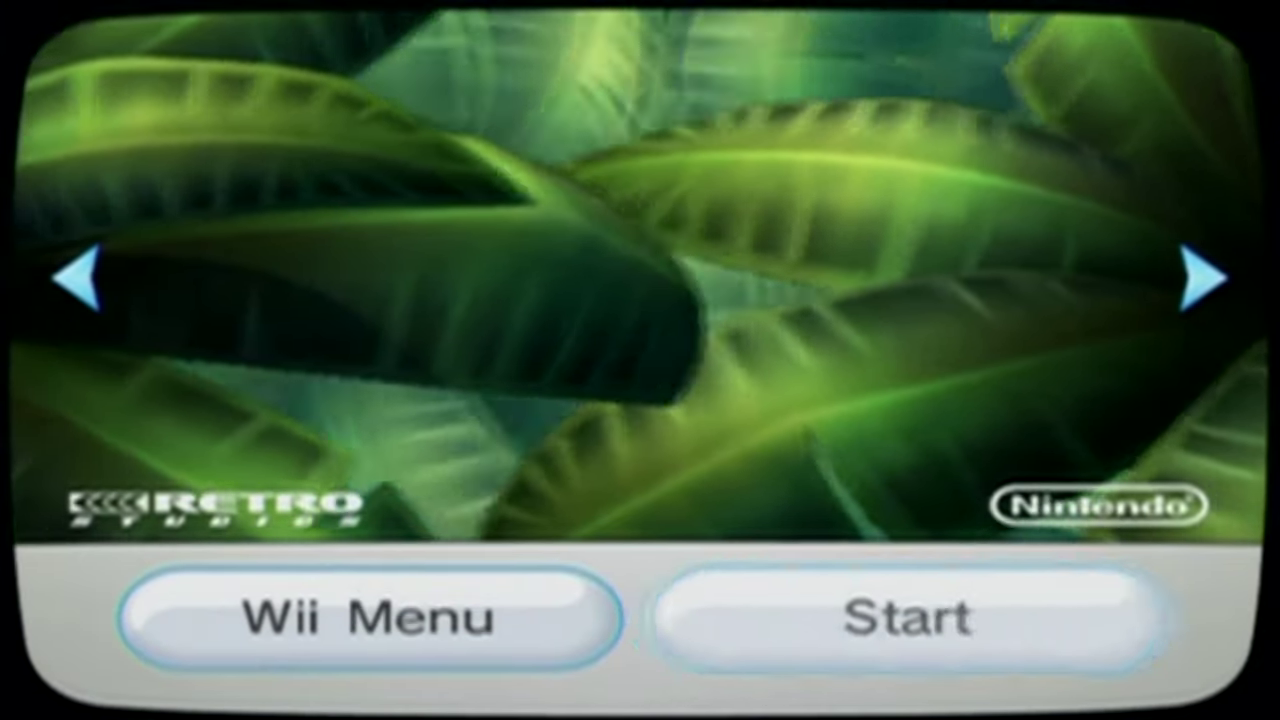